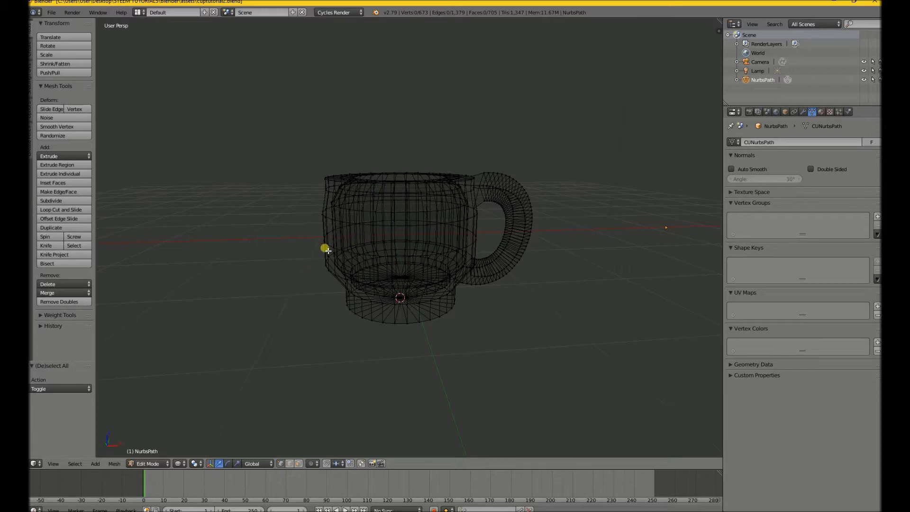
# - Switch the mug from Edit Mode to Object Mode and display it with Solid viewport shading
pyautogui.moveTo(275, 274); pyautogui.dragTo(344, 190, button='middle')
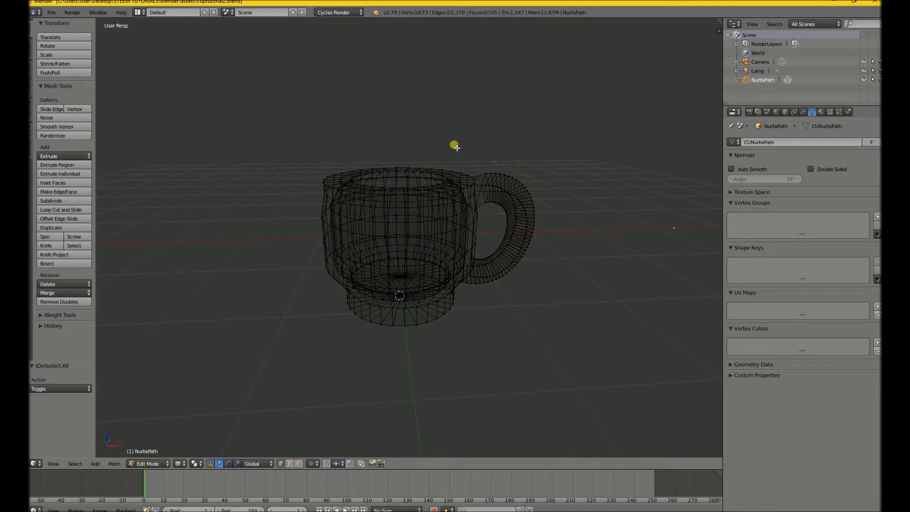
pyautogui.moveTo(455, 146)
pyautogui.mouseDown(button='middle')
pyautogui.moveTo(449, 180)
pyautogui.moveTo(438, 157)
pyautogui.moveTo(444, 144)
pyautogui.mouseUp(button='middle')
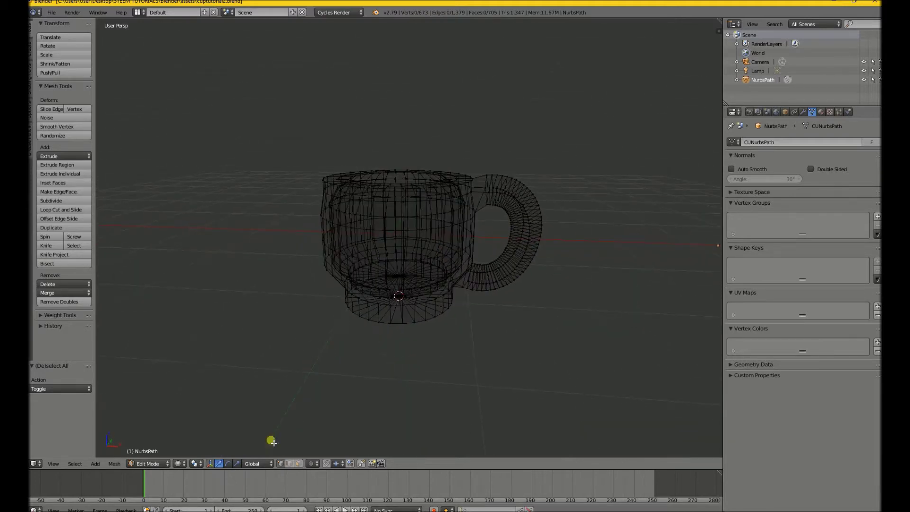
pyautogui.click(166, 462)
pyautogui.click(163, 453)
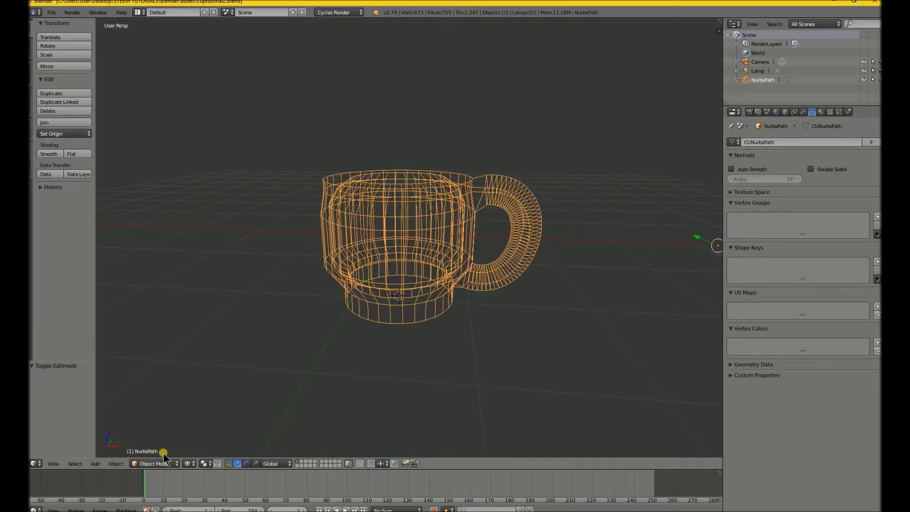
pyautogui.click(195, 462)
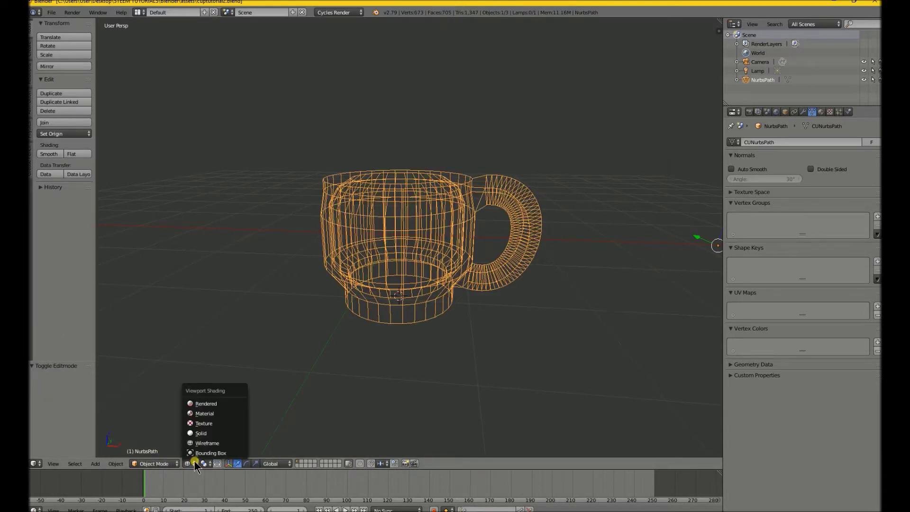
pyautogui.click(204, 433)
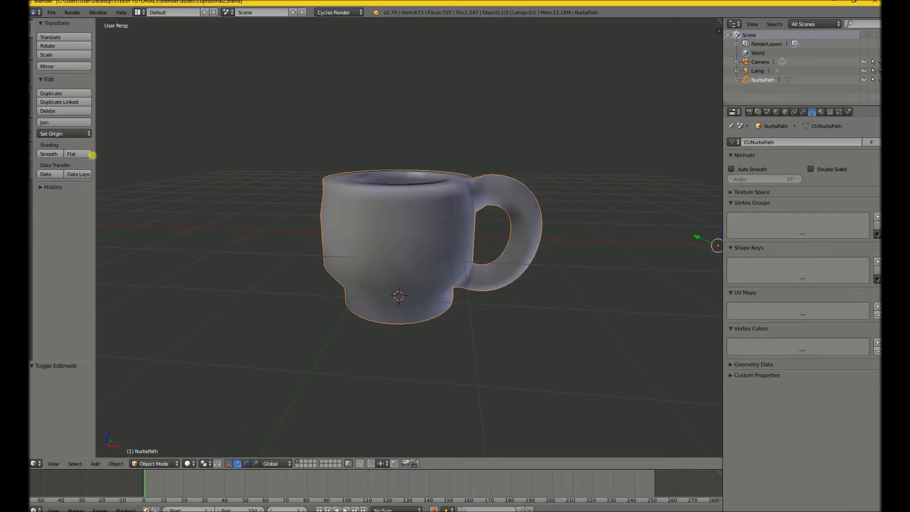
# - Apply smooth shading to the mug and add a Subdivision Surface modifier to it
pyautogui.click(47, 151)
pyautogui.click(802, 113)
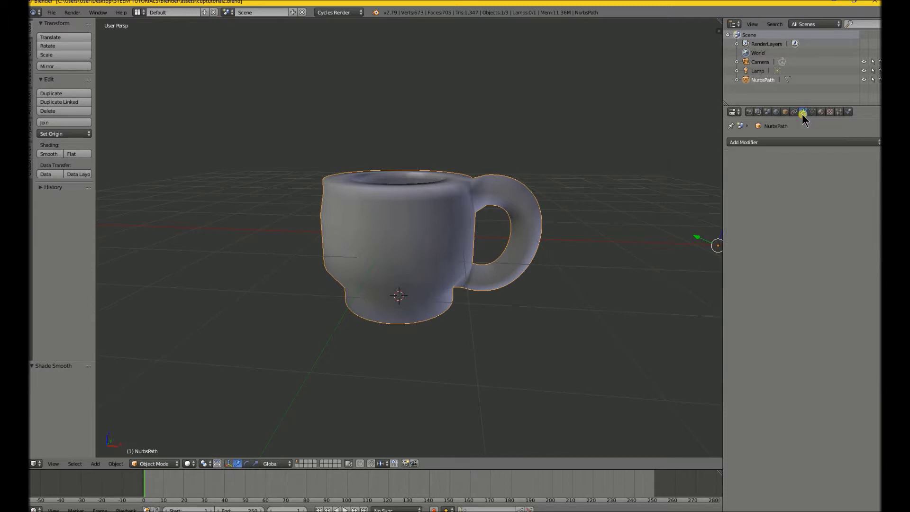
pyautogui.click(810, 142)
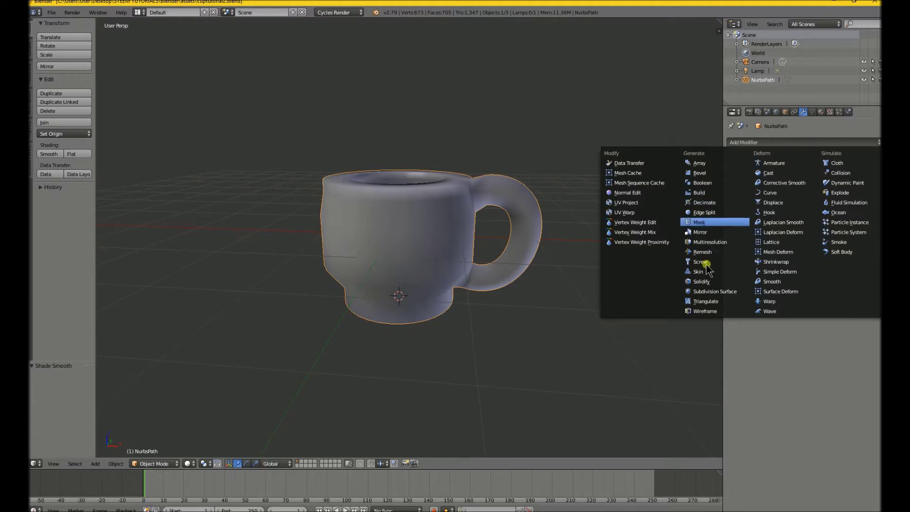
pyautogui.click(704, 293)
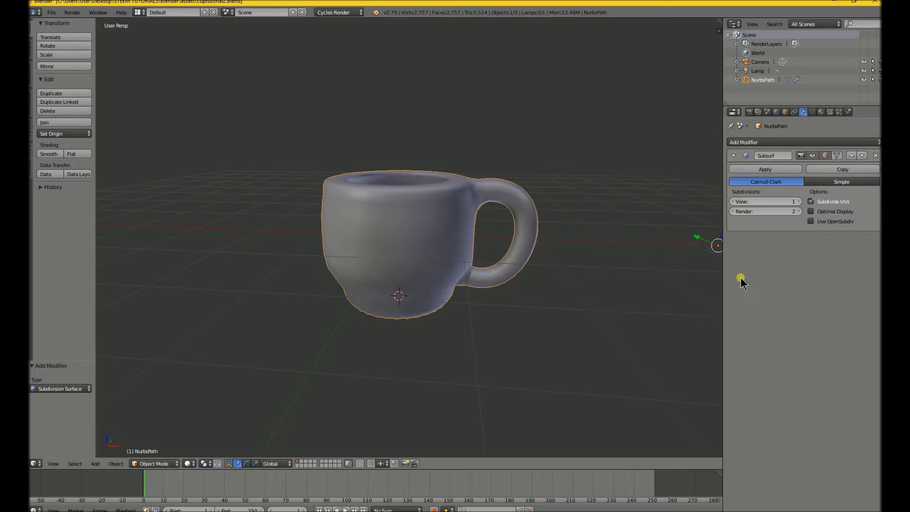
# - Set the modifier's view subdivisions to 3 and raise its render subdivisions by one
pyautogui.click(799, 201)
pyautogui.click(798, 201)
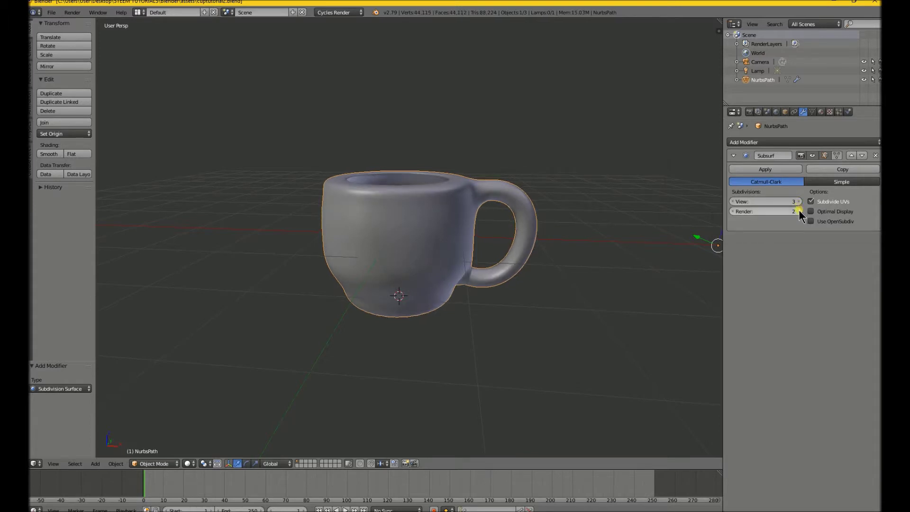
pyautogui.click(798, 211)
# - Open the mug's material settings
pyautogui.click(820, 112)
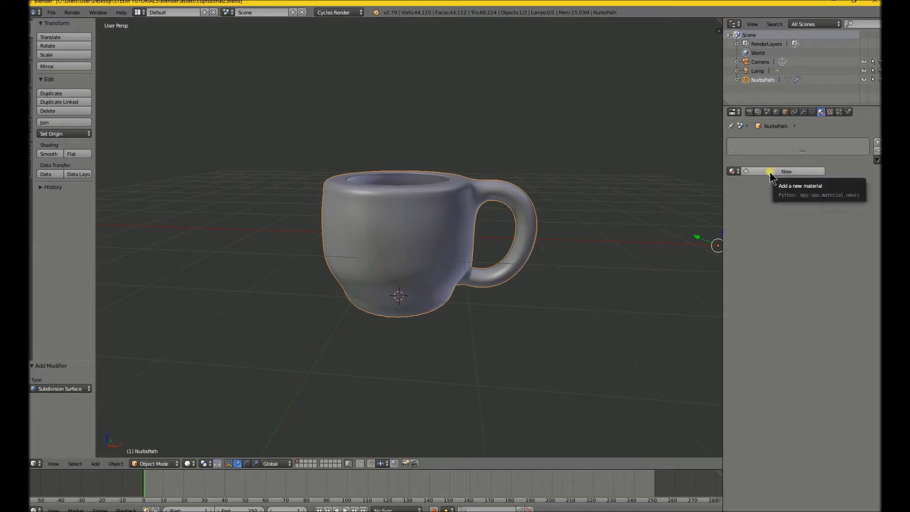
# - Switch the render engine to Blender Render and back to Cycles Render
pyautogui.click(355, 13)
pyautogui.click(353, 25)
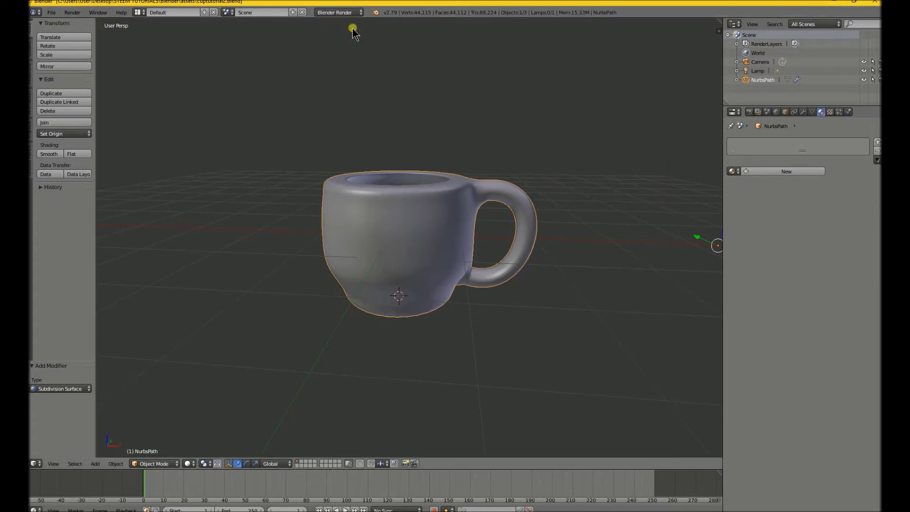
pyautogui.click(359, 13)
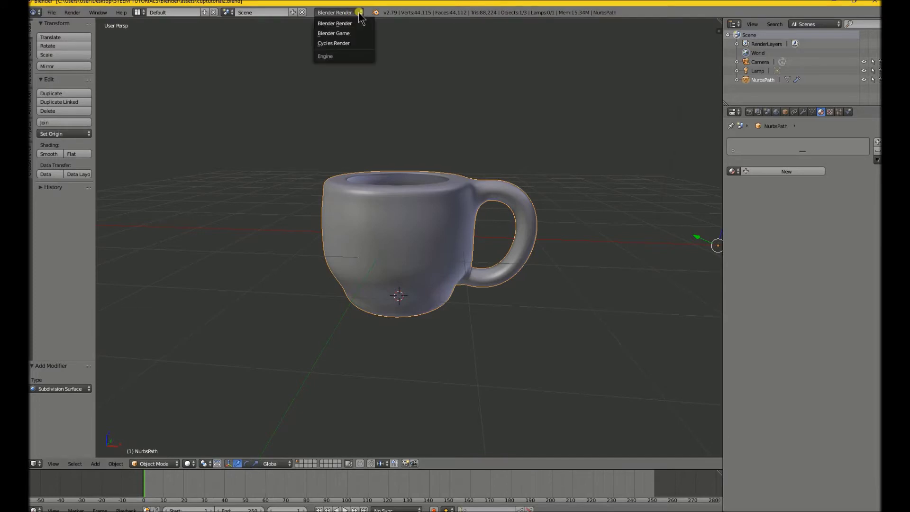
pyautogui.click(351, 43)
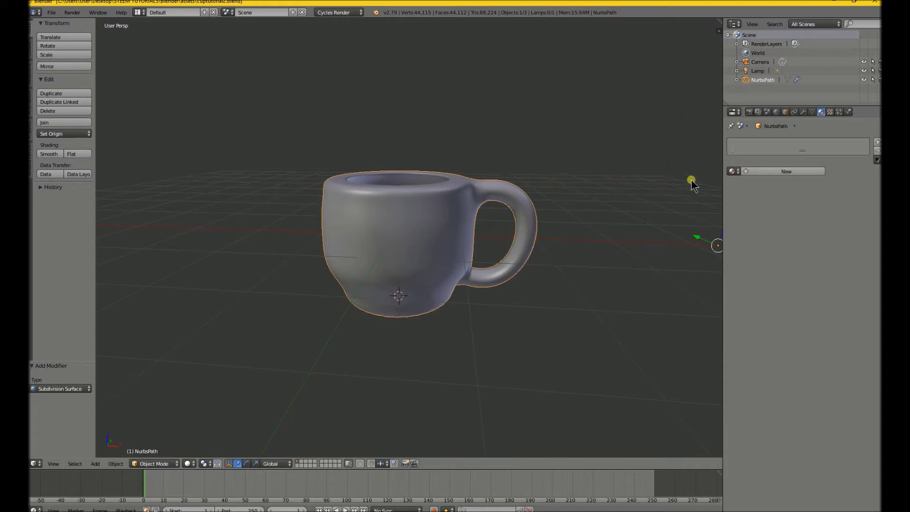
# - Add a new material to the mug and set its surface to Mix Shader
pyautogui.click(766, 170)
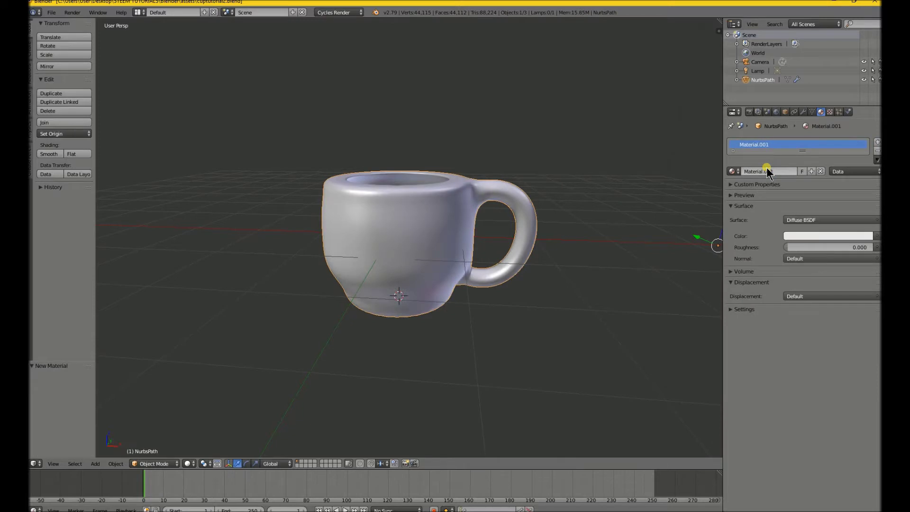
pyautogui.click(816, 221)
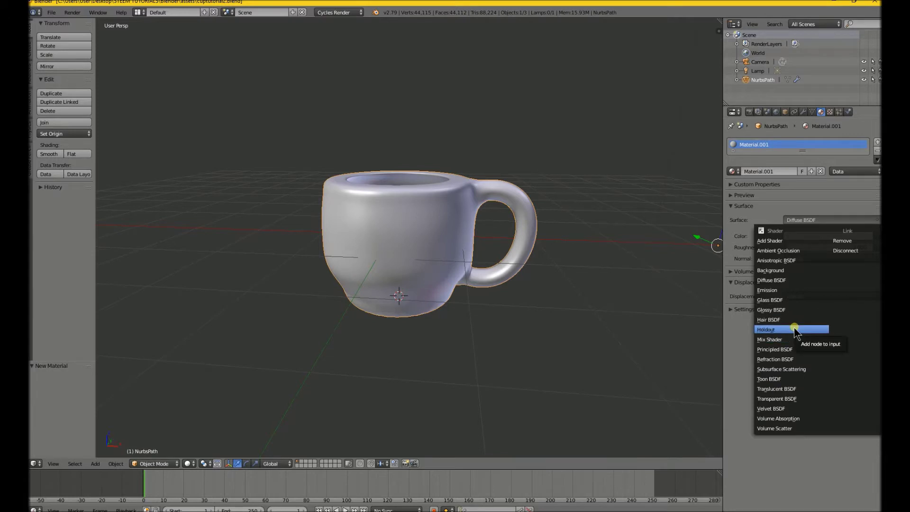
pyautogui.click(791, 339)
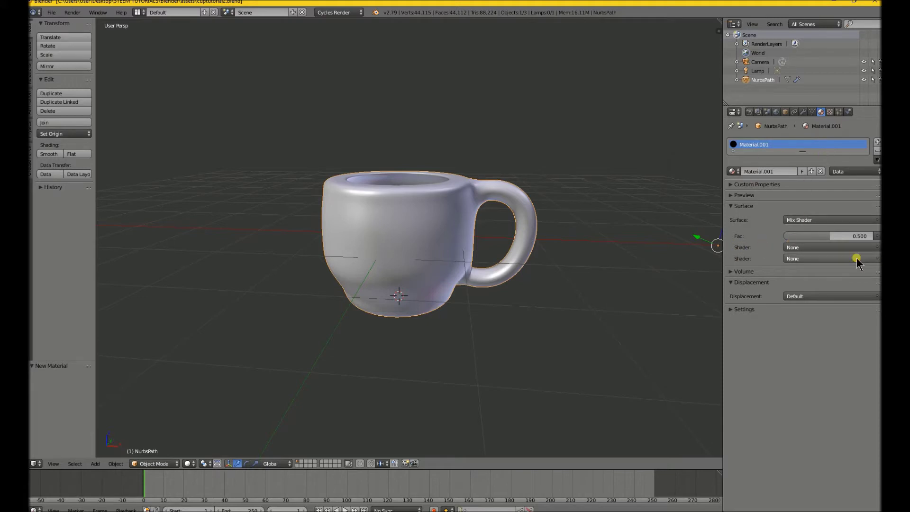
# - Set the mix's first shader to Diffuse BSDF with a light grey colour and its second shader to Glossy BSDF
pyautogui.click(828, 247)
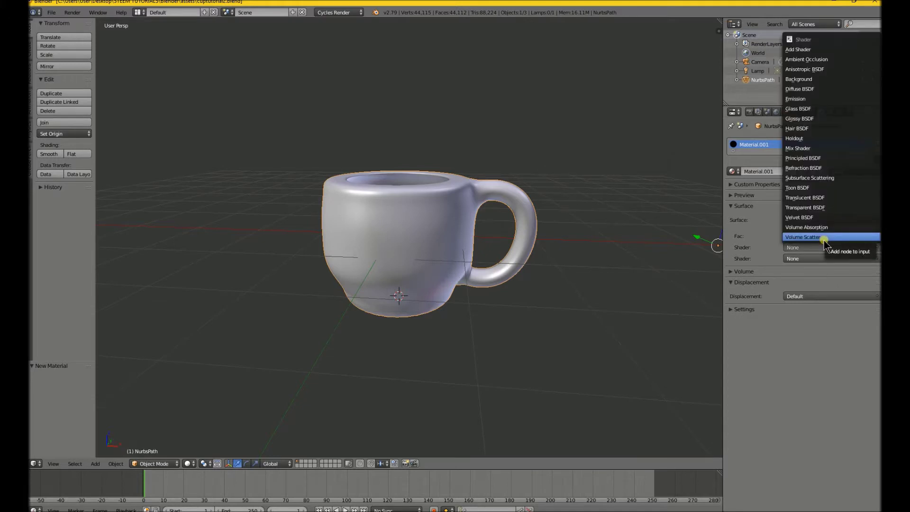
pyautogui.click(805, 89)
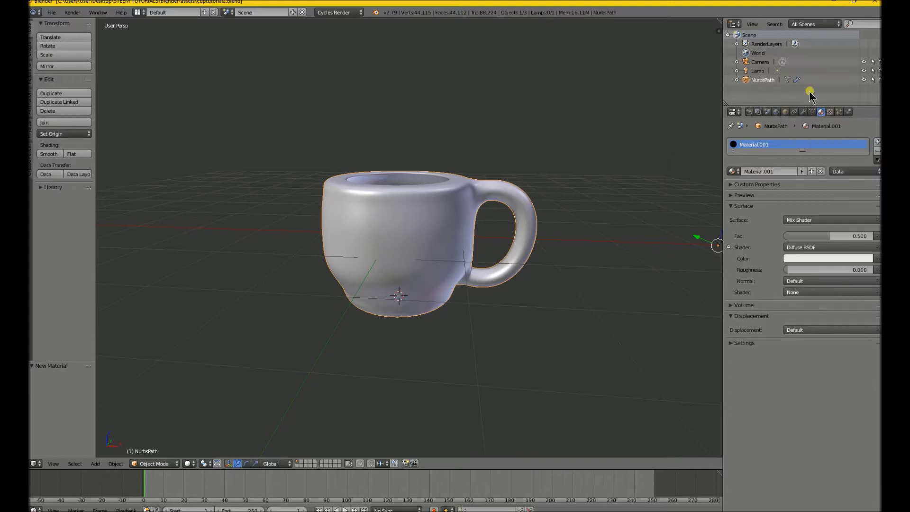
pyautogui.click(803, 258)
pyautogui.moveTo(866, 137); pyautogui.dragTo(865, 142)
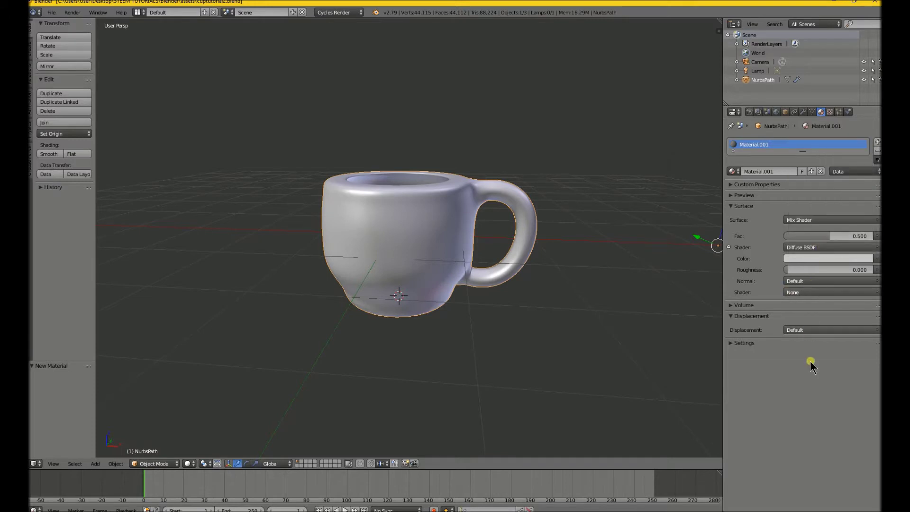
pyautogui.click(803, 293)
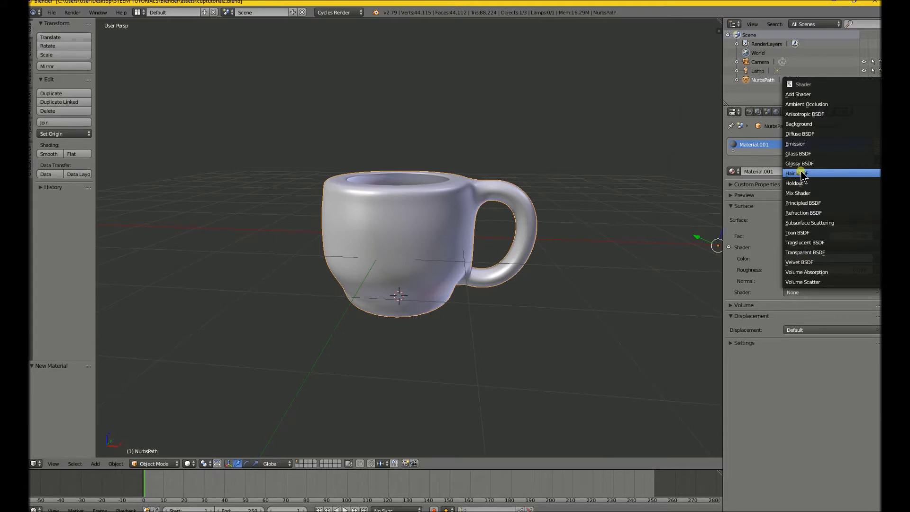
pyautogui.click(800, 163)
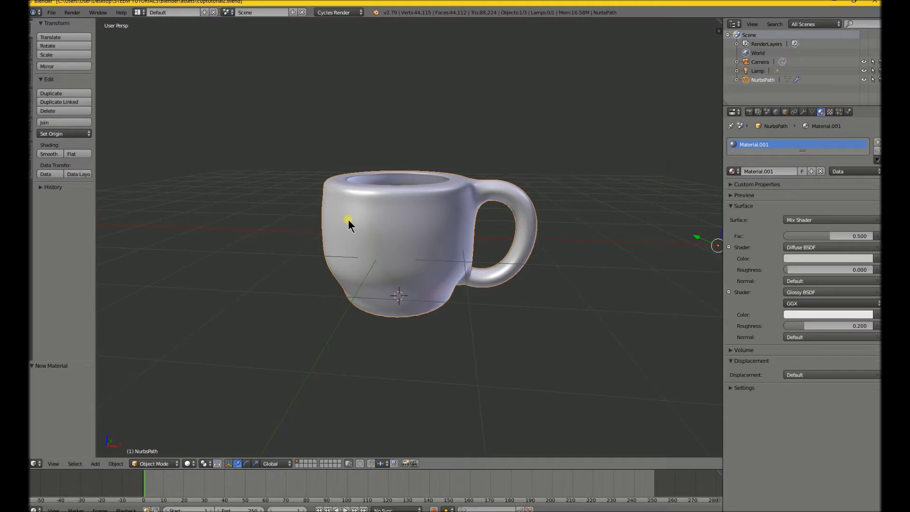
# - Examine the mug's shading from the side and from above, including its interior
pyautogui.moveTo(371, 213)
pyautogui.mouseDown(button='middle')
pyautogui.moveTo(371, 258)
pyautogui.moveTo(343, 255)
pyautogui.moveTo(340, 232)
pyautogui.moveTo(405, 270)
pyautogui.moveTo(416, 264)
pyautogui.moveTo(417, 232)
pyautogui.moveTo(397, 223)
pyautogui.moveTo(393, 196)
pyautogui.moveTo(363, 198)
pyautogui.moveTo(368, 220)
pyautogui.mouseUp(button='middle')
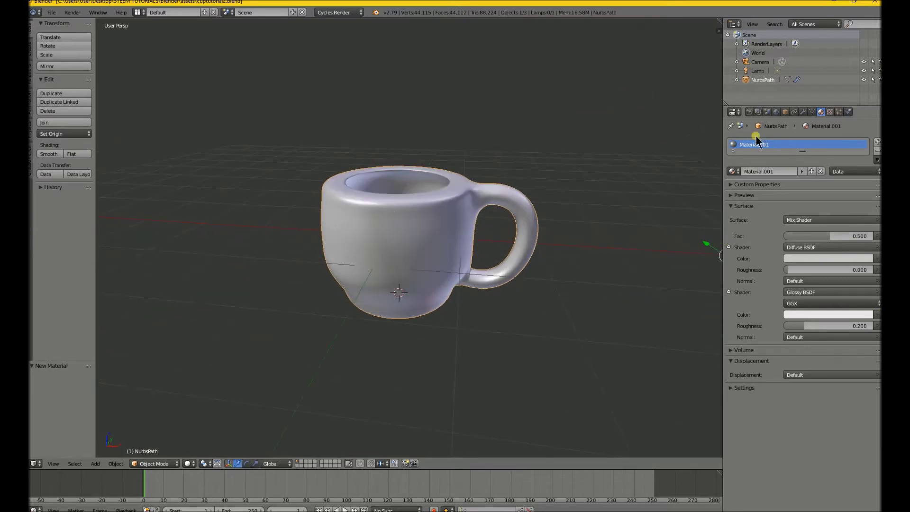
pyautogui.moveTo(433, 210); pyautogui.dragTo(471, 243, button='middle')
pyautogui.moveTo(456, 212); pyautogui.dragTo(451, 186, button='middle')
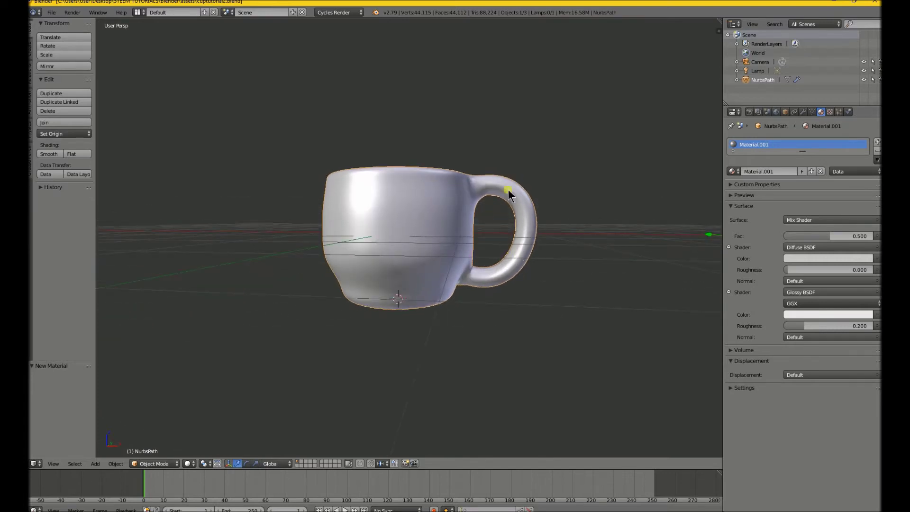
pyautogui.moveTo(454, 206); pyautogui.dragTo(470, 253, button='middle')
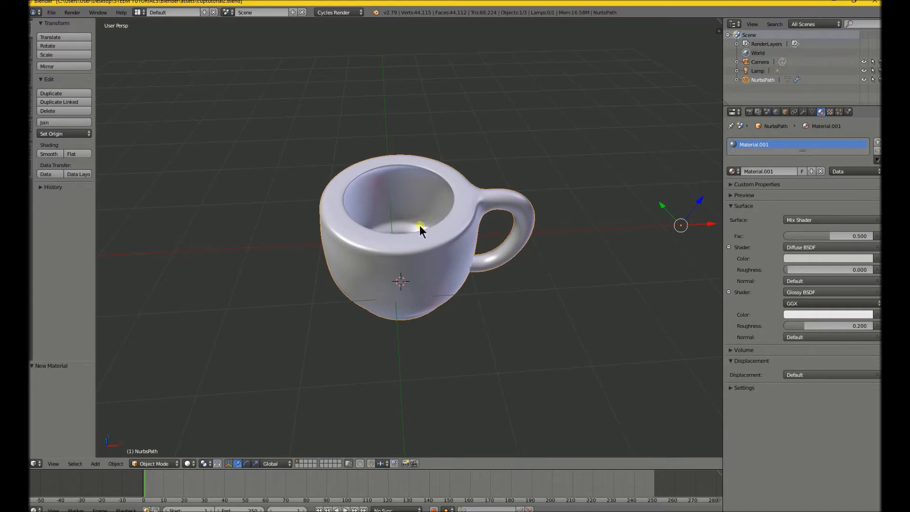
# - In front orthographic view, place the 3D cursor just beside the camera and add a plane mesh there
pyautogui.press('KP_1')
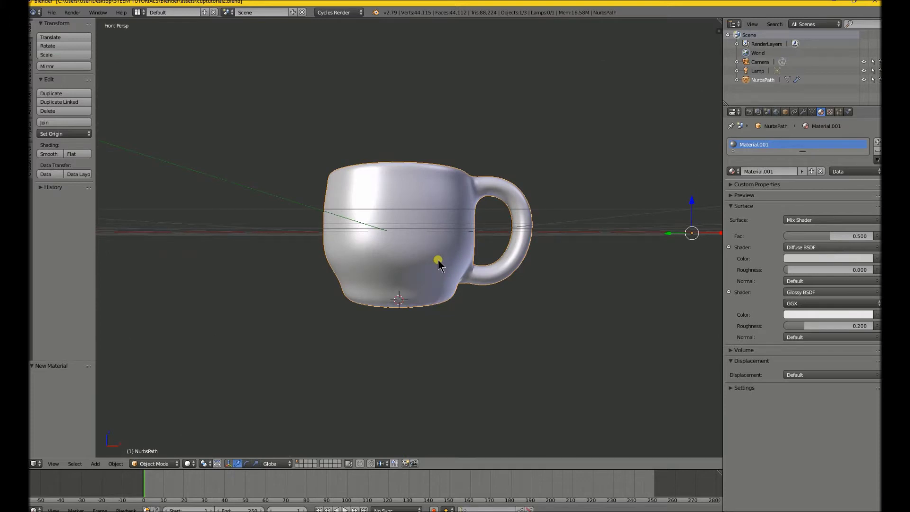
pyautogui.press('KP_5')
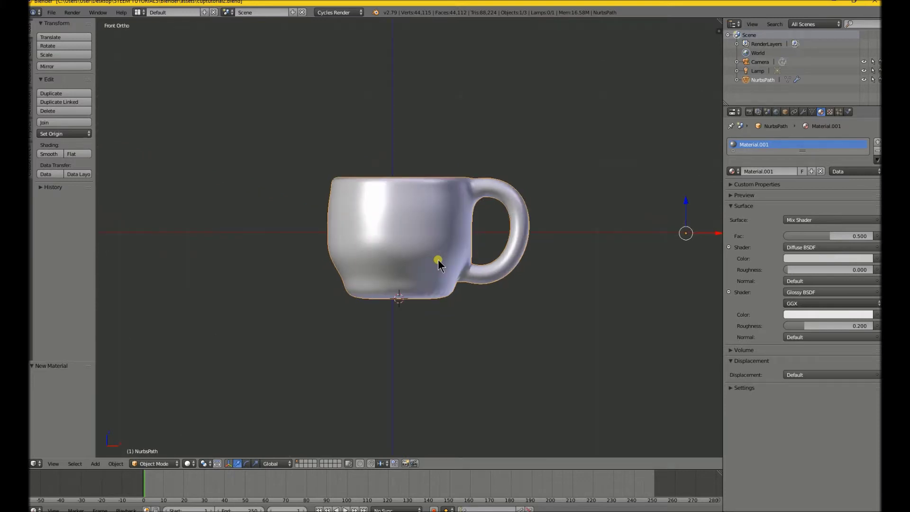
pyautogui.press('KP_5')
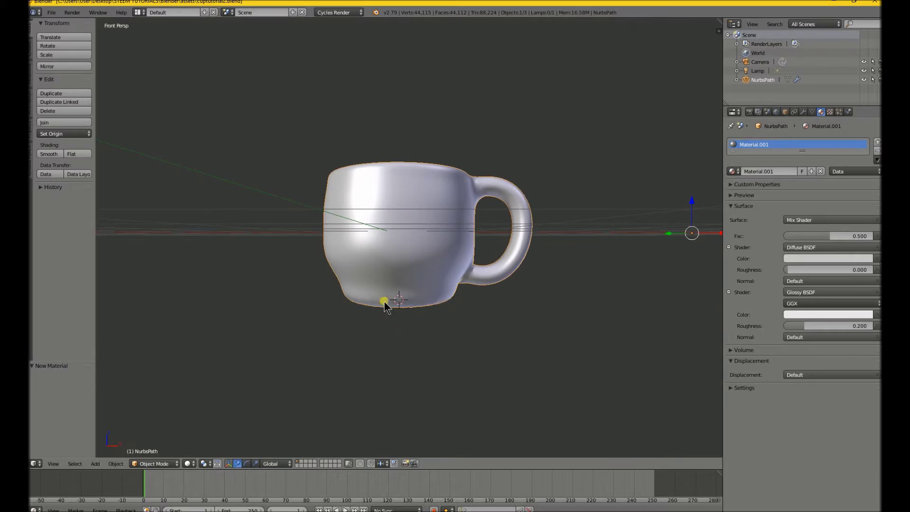
pyautogui.press('KP_5')
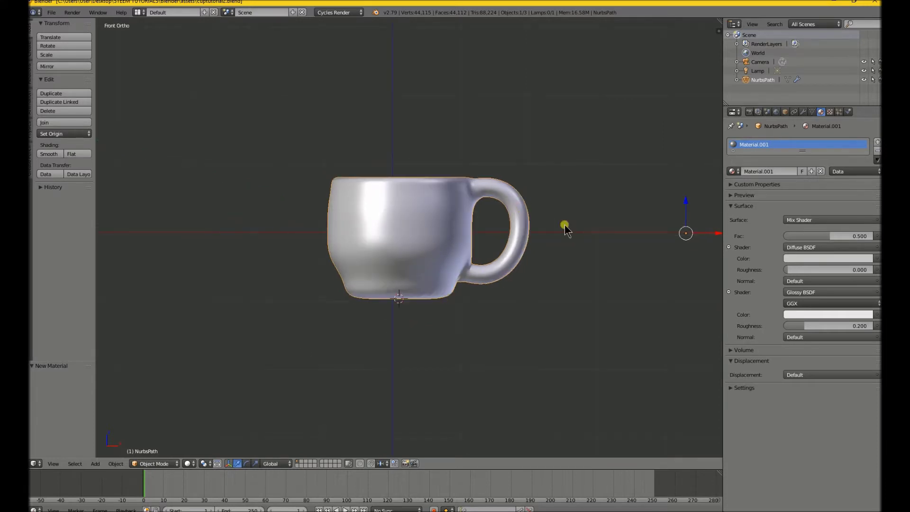
pyautogui.scroll(-5, 572, 280)
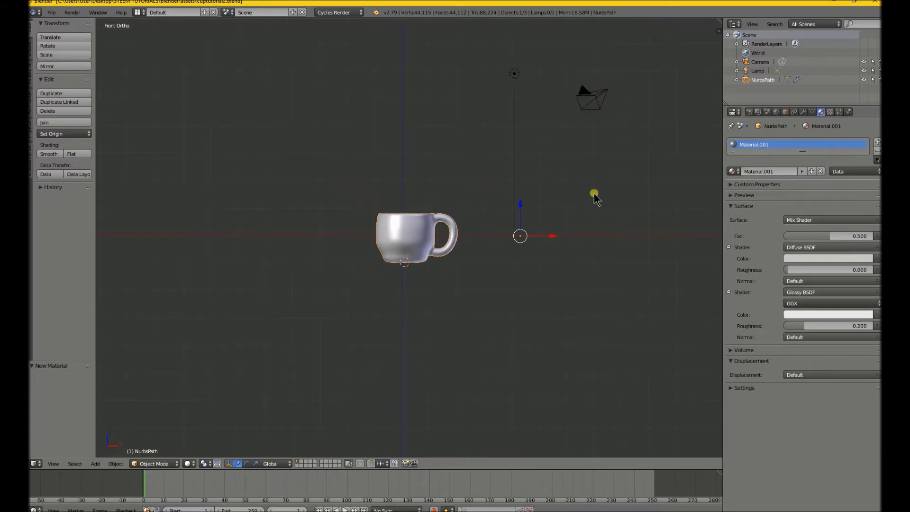
pyautogui.click(613, 87)
pyautogui.hotkey('shift', 'a')
pyautogui.moveTo(614, 90)
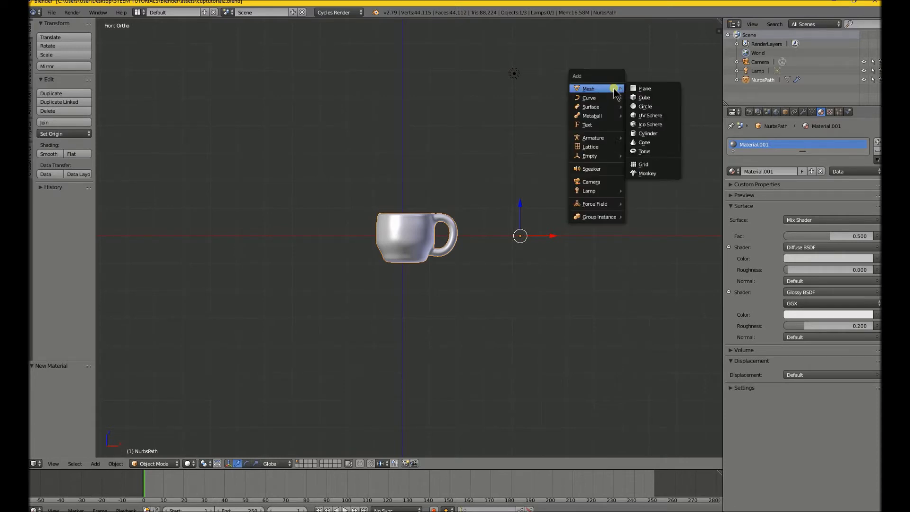
pyautogui.click(638, 89)
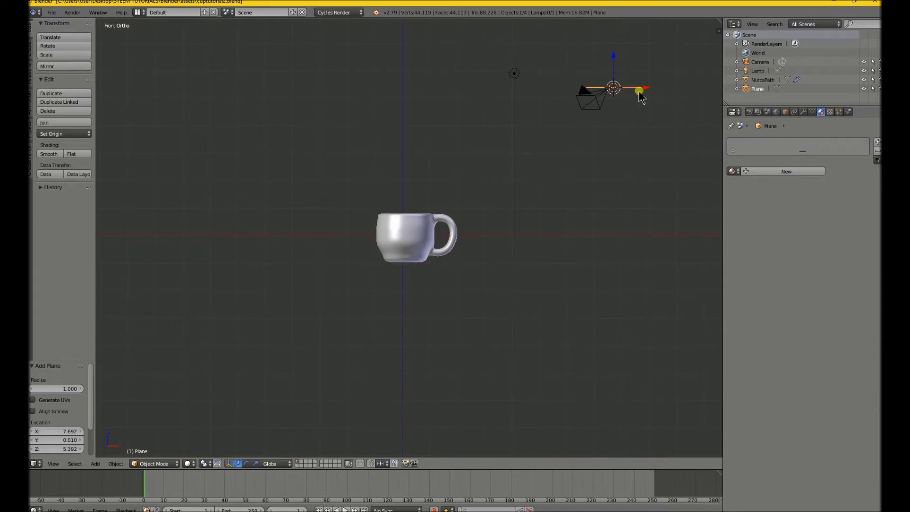
# - Rotate the new plane 45° in the front view and scale it up by a factor of 5
pyautogui.press('r')
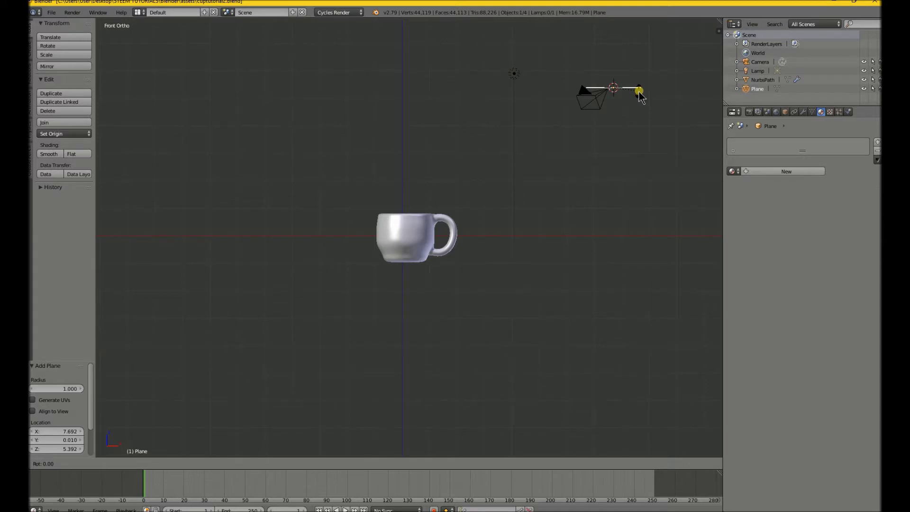
pyautogui.write('45')
pyautogui.press('Return')
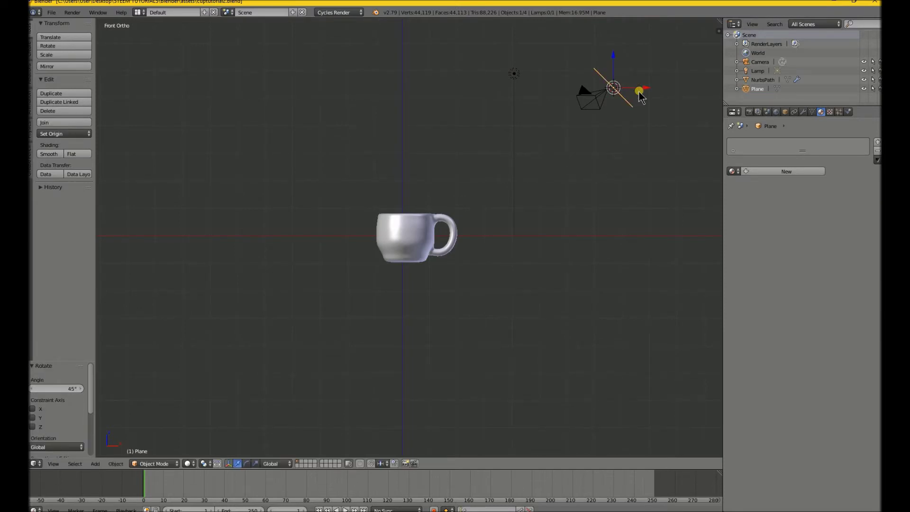
pyautogui.press('s')
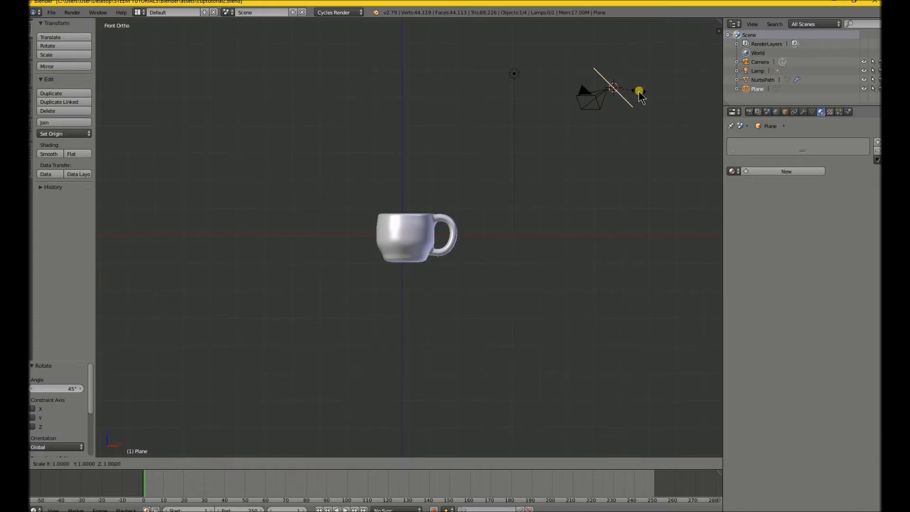
pyautogui.write('5')
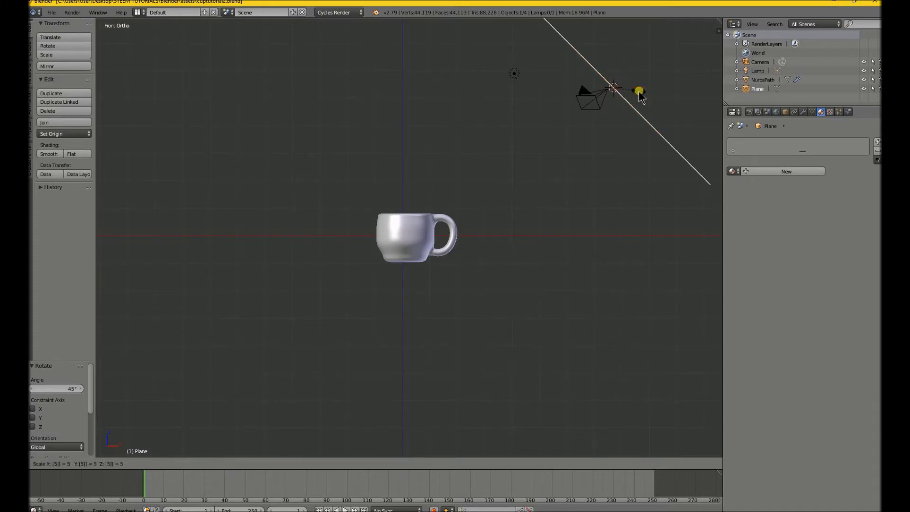
pyautogui.press('Return')
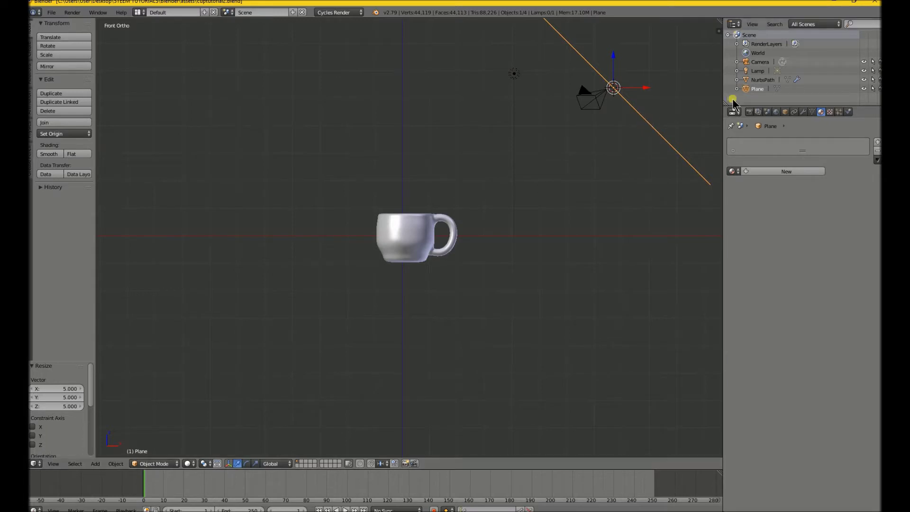
# - Rename the angled plane to "Key light"
pyautogui.doubleClick(758, 89)
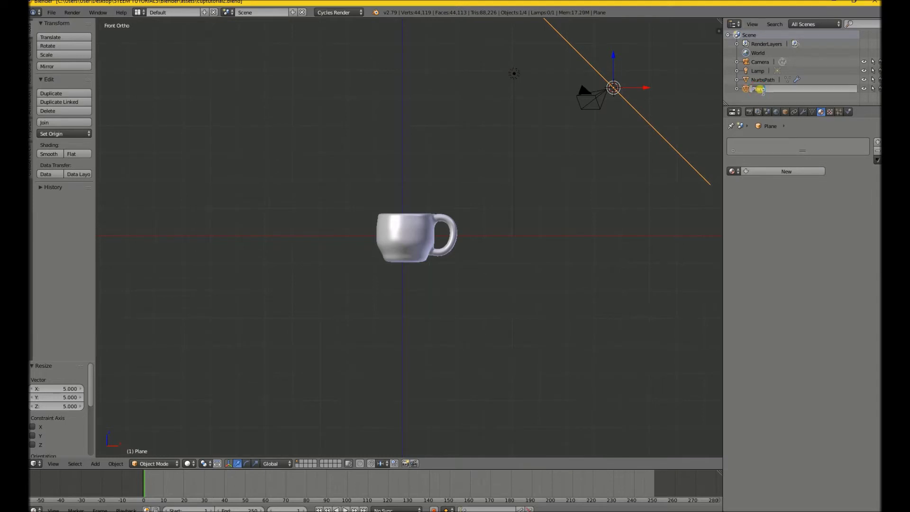
pyautogui.write('K')
pyautogui.write('ettle')
pyautogui.click(756, 101)
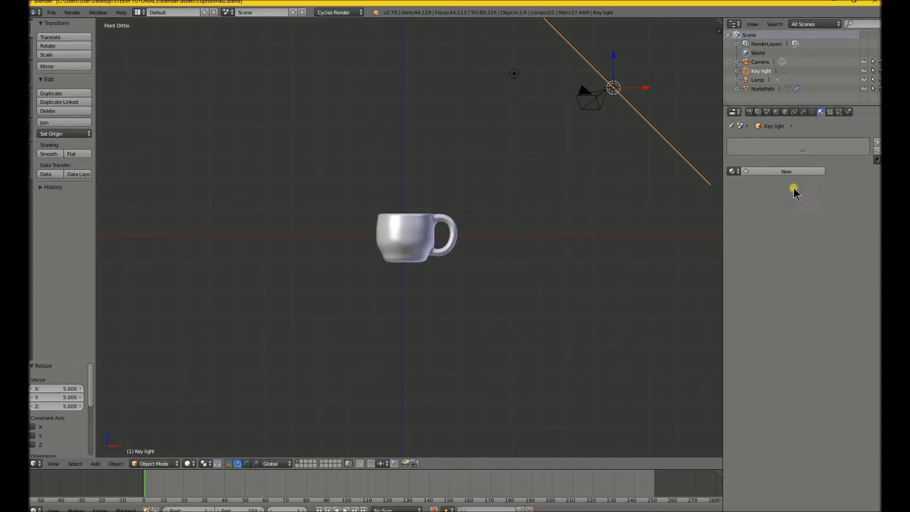
# - Add a new material to the Key light plane and set its surface to Emission
pyautogui.click(791, 172)
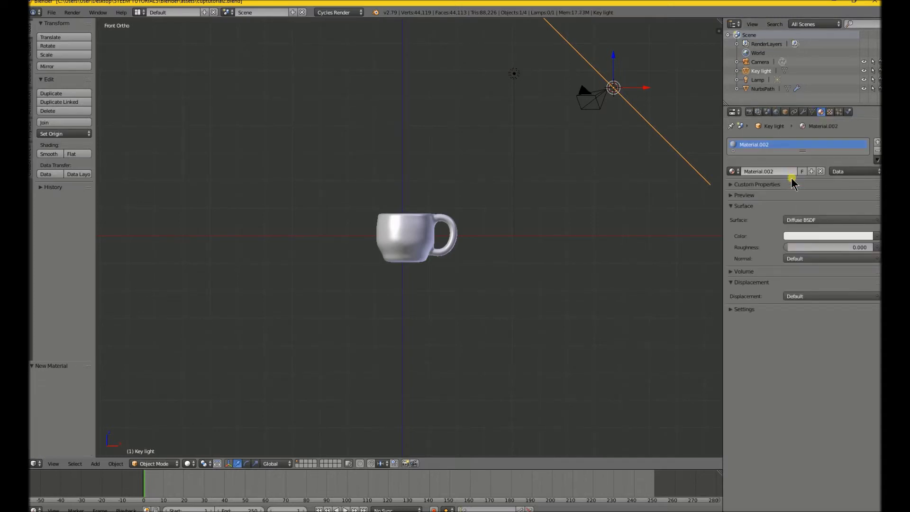
pyautogui.click(809, 220)
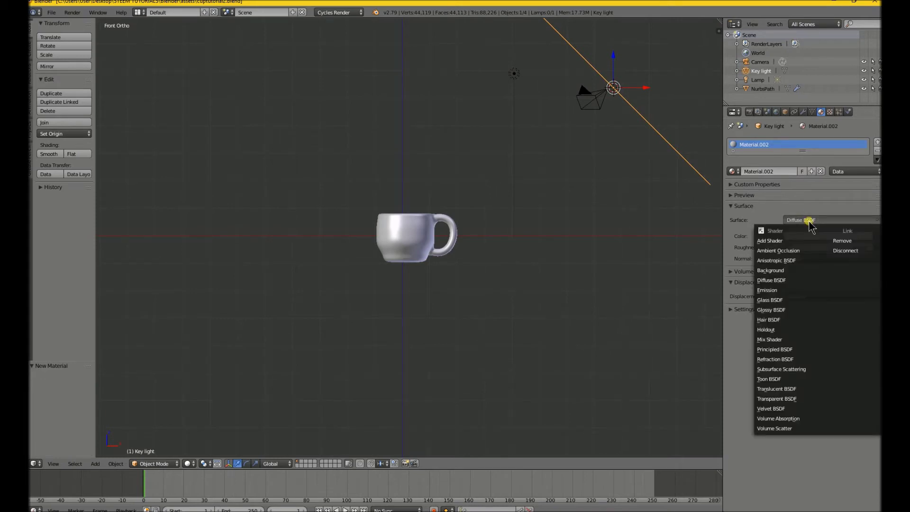
pyautogui.click(780, 290)
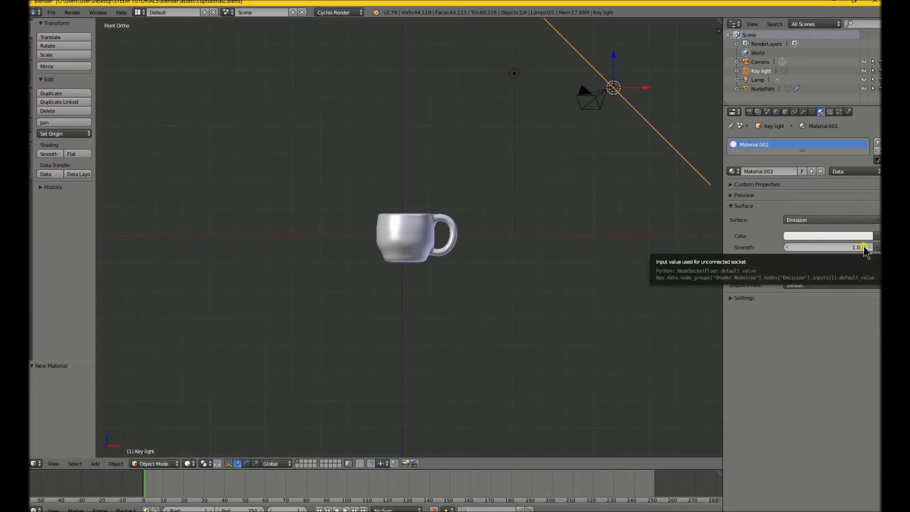
pyautogui.click(729, 194)
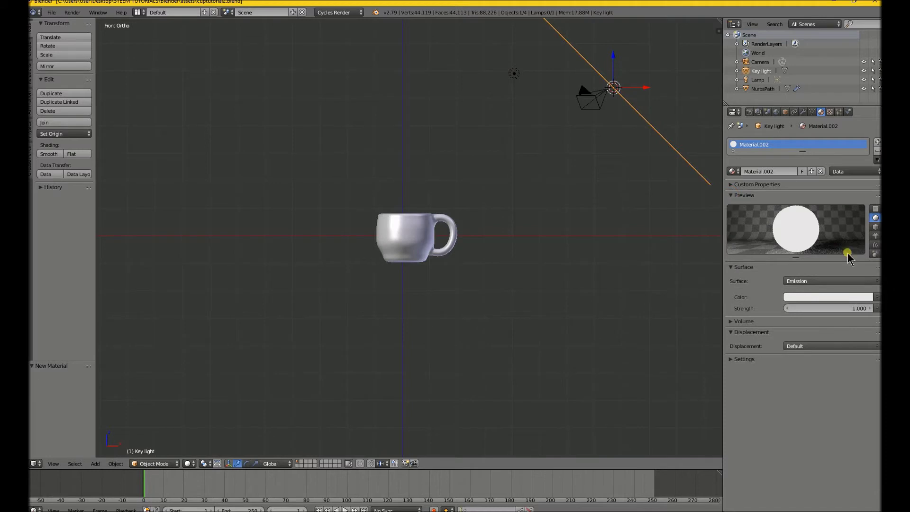
pyautogui.click(731, 196)
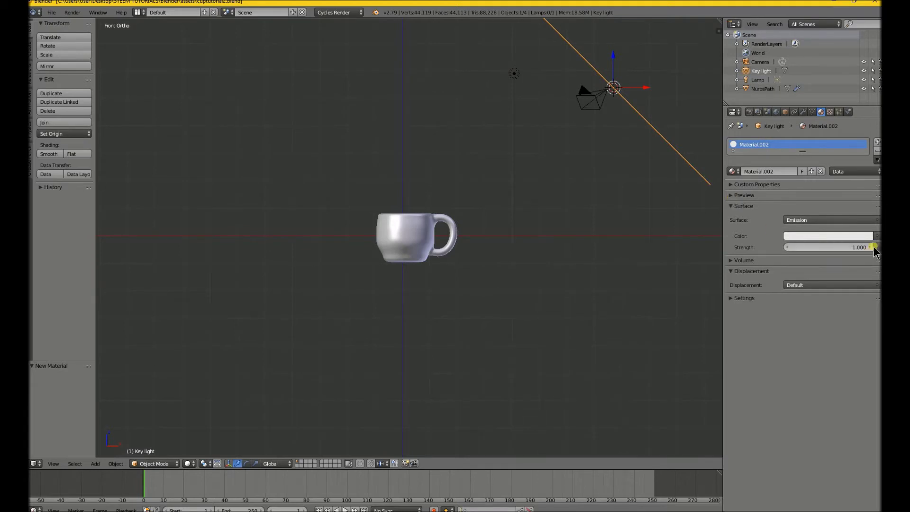
# - Set the emission strength of the Key light's material to 8
pyautogui.click(874, 246)
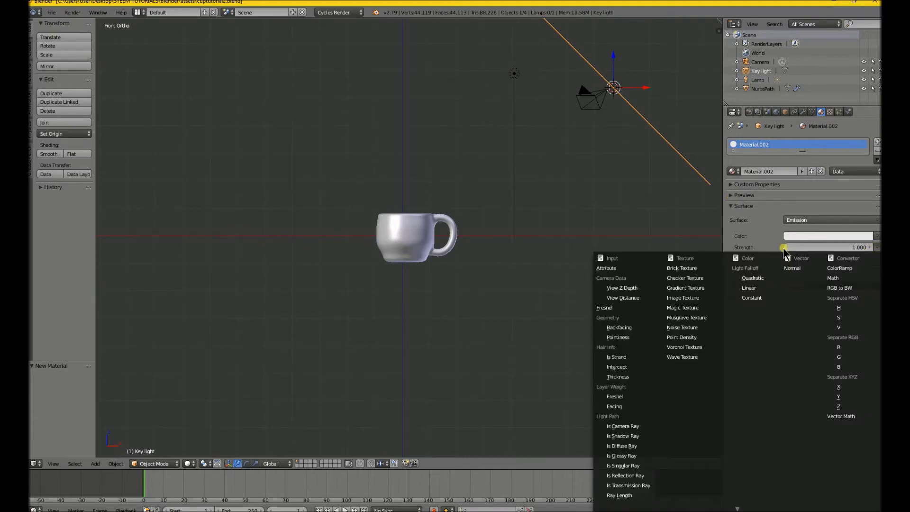
pyautogui.click(868, 247)
pyautogui.click(868, 246)
pyautogui.click(869, 246)
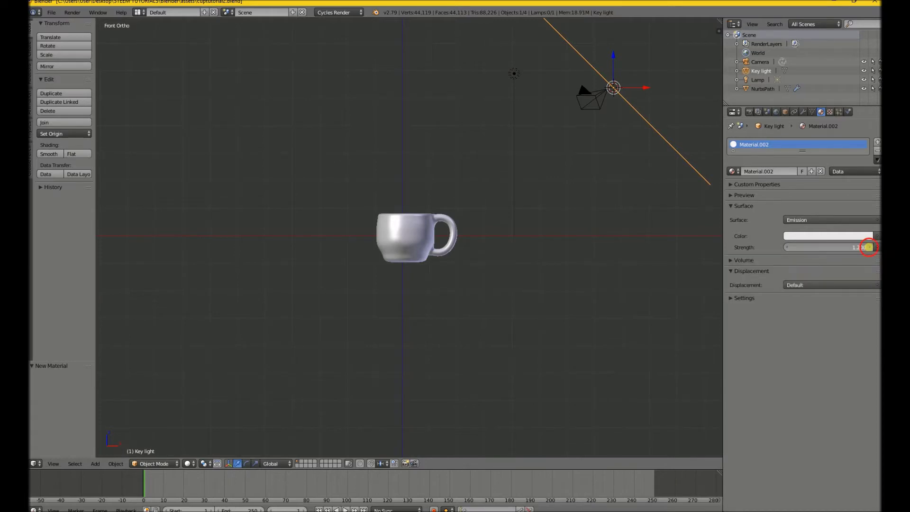
pyautogui.click(869, 246)
pyautogui.click(868, 246)
pyautogui.click(869, 246)
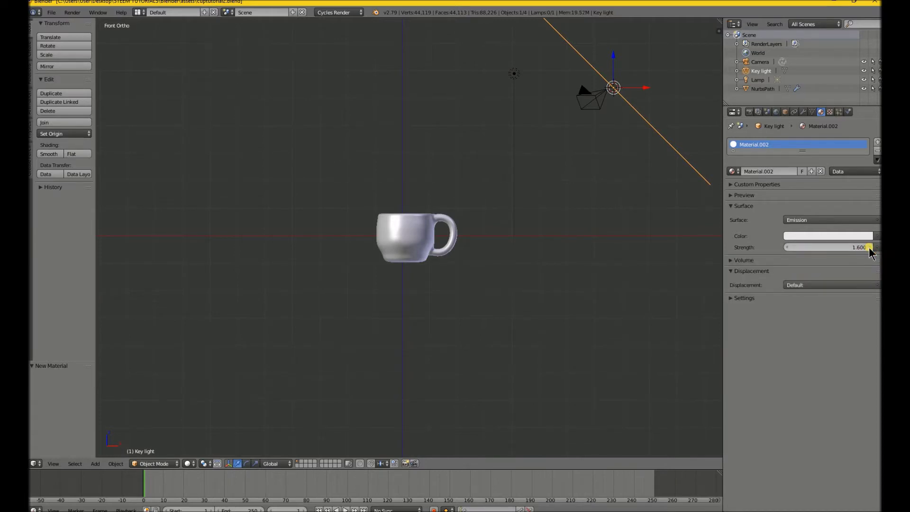
pyautogui.click(840, 246)
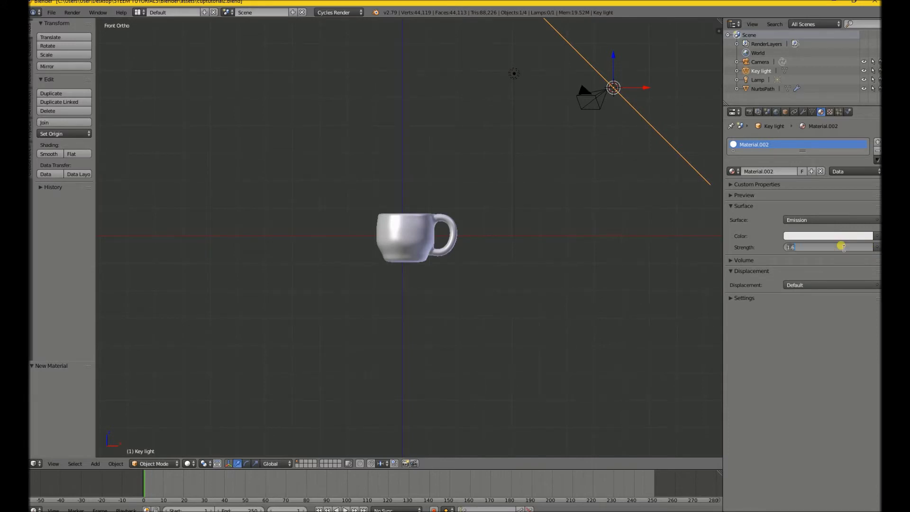
pyautogui.write('8')
pyautogui.press('Return')
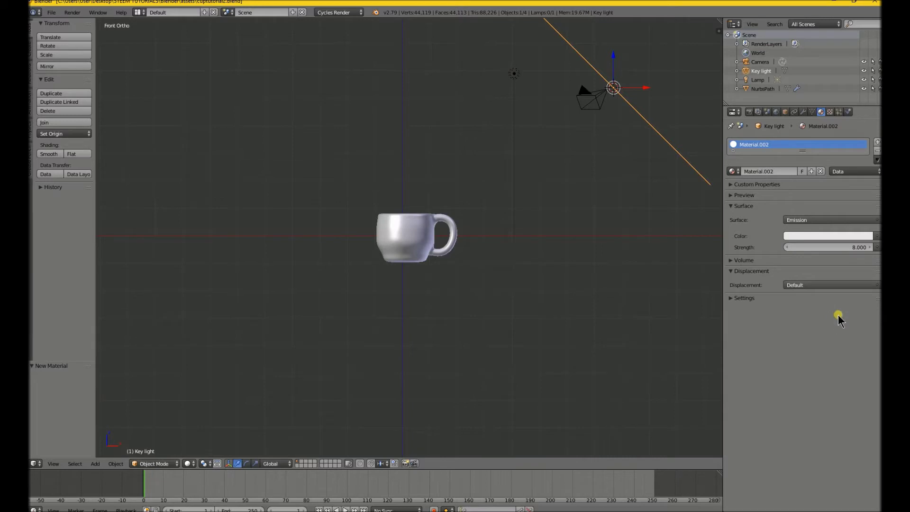
pyautogui.click(841, 286)
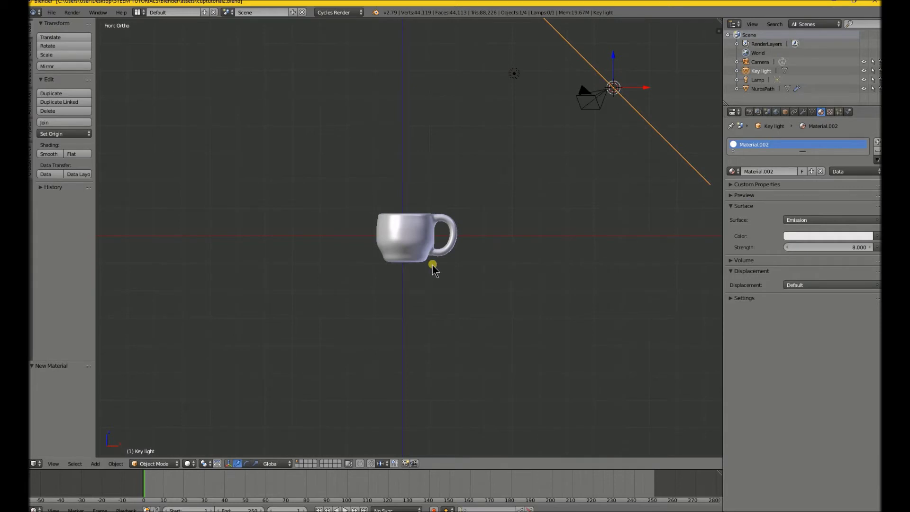
# - Place the 3D cursor just below the mug's base, add a plane mesh there and scale it by 2.5
pyautogui.click(403, 266)
pyautogui.press('a')
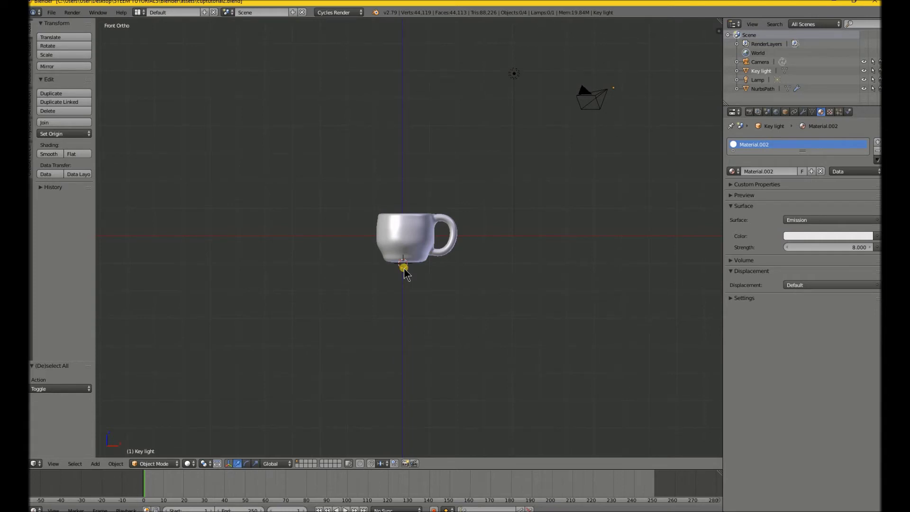
pyautogui.hotkey('shift', 'a')
pyautogui.moveTo(403, 269)
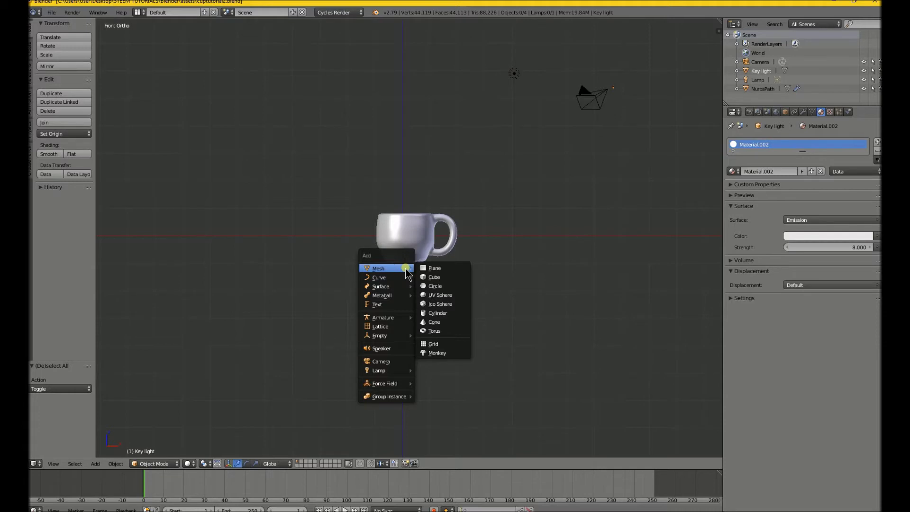
pyautogui.click(432, 268)
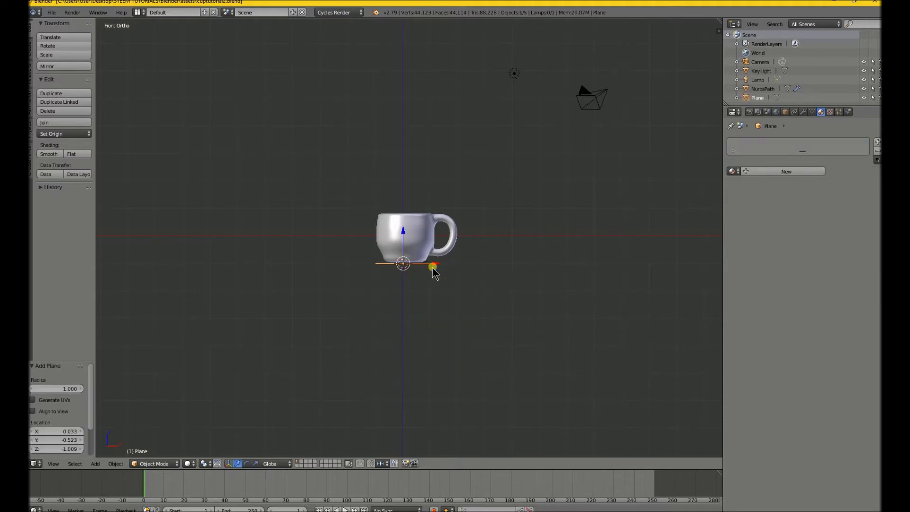
pyautogui.press('s')
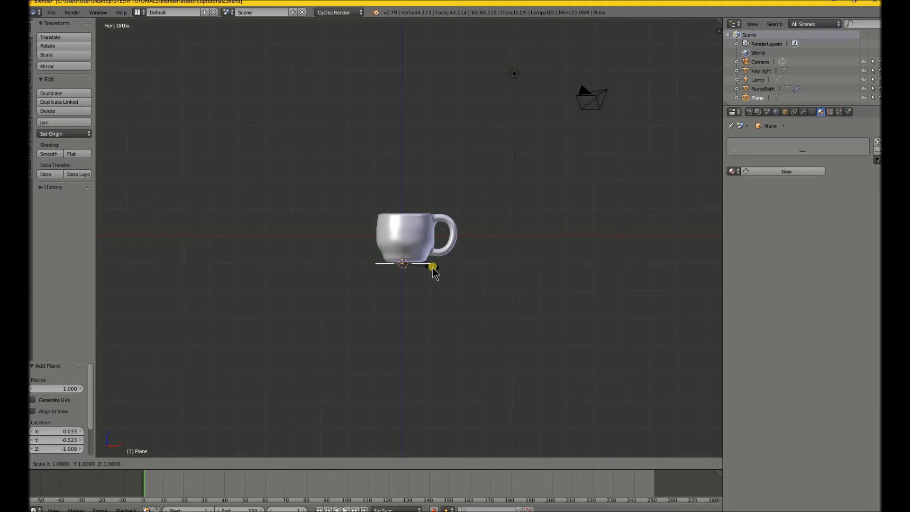
pyautogui.write('2.5')
pyautogui.press('Return')
# - Raise the ground plane about 0.038 along Z so that it meets the mug's base
pyautogui.moveTo(434, 273)
pyautogui.mouseDown(button='middle')
pyautogui.moveTo(428, 282)
pyautogui.moveTo(442, 299)
pyautogui.moveTo(505, 278)
pyautogui.moveTo(522, 240)
pyautogui.moveTo(512, 207)
pyautogui.moveTo(487, 214)
pyautogui.moveTo(441, 270)
pyautogui.mouseUp(button='middle')
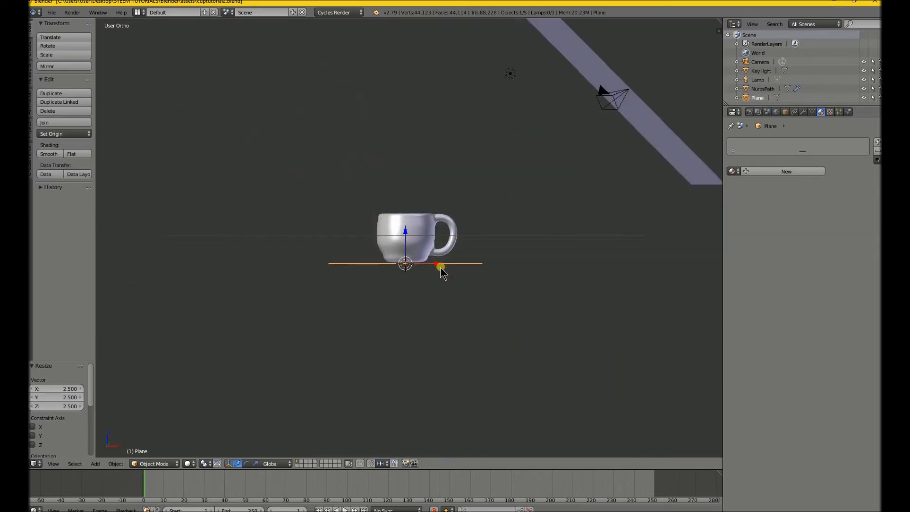
pyautogui.press('KP_1')
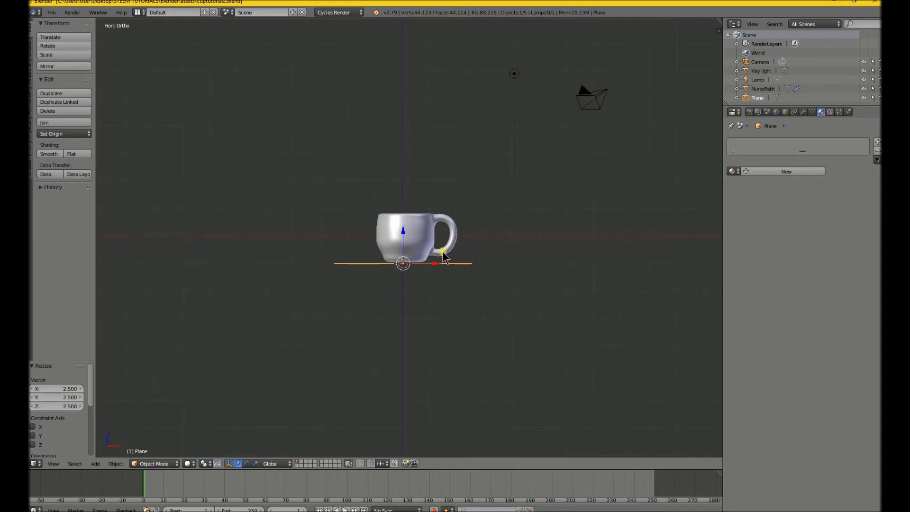
pyautogui.scroll(1, 401, 273)
pyautogui.scroll(5, 401, 269)
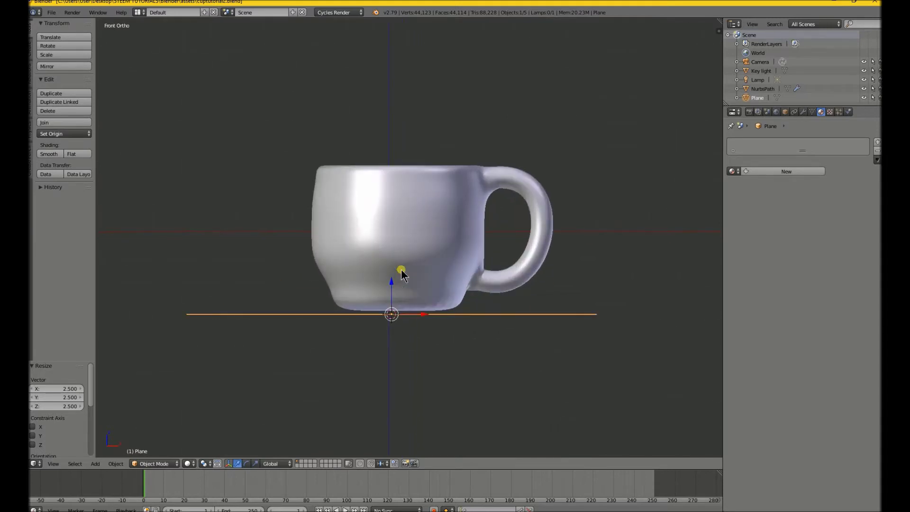
pyautogui.scroll(2, 401, 274)
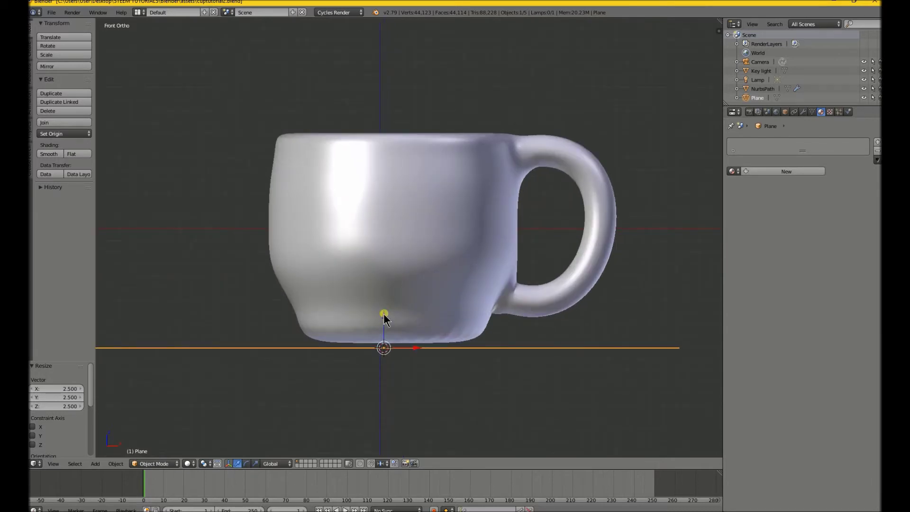
pyautogui.moveTo(383, 317); pyautogui.dragTo(382, 315)
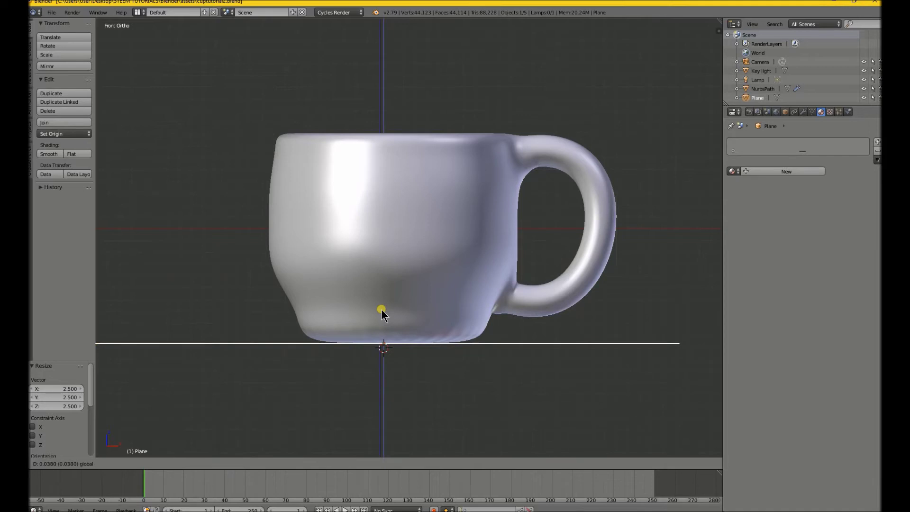
pyautogui.click(382, 313)
# - Add a new Diffuse BSDF material to the ground plane and set its color to orange
pyautogui.moveTo(400, 329); pyautogui.dragTo(398, 359, button='middle')
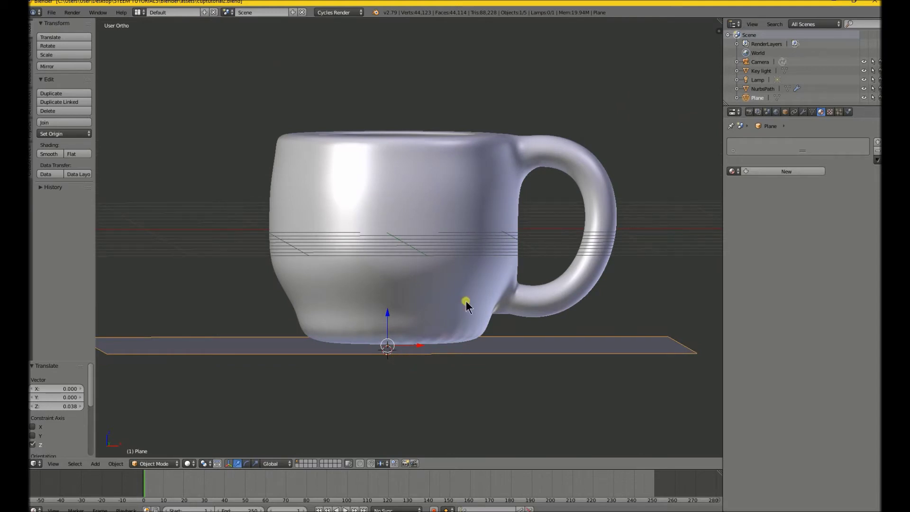
pyautogui.press('1')
pyautogui.scroll(-7, 473, 301)
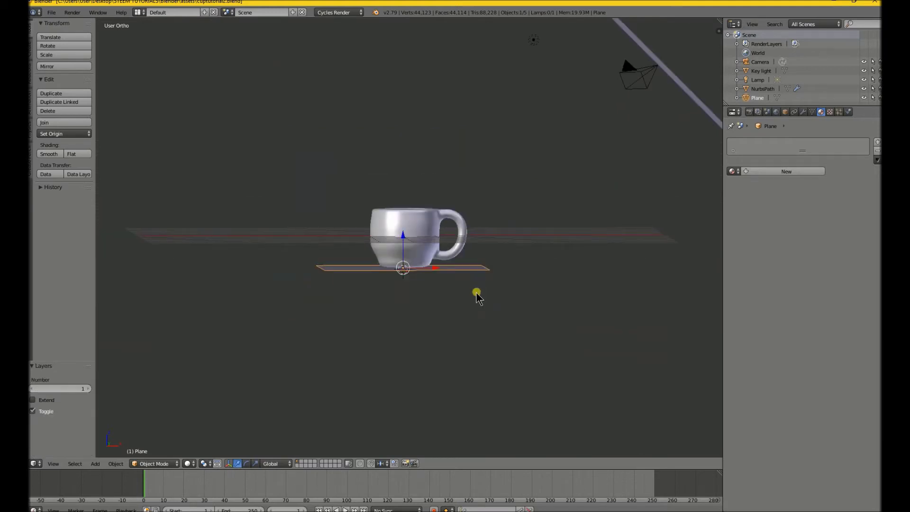
pyautogui.moveTo(522, 264); pyautogui.dragTo(453, 274, button='middle')
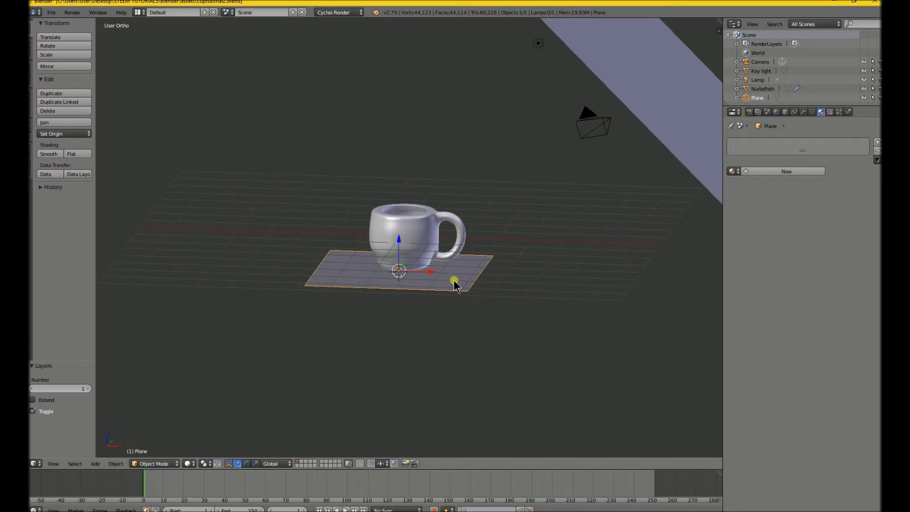
pyautogui.click(804, 174)
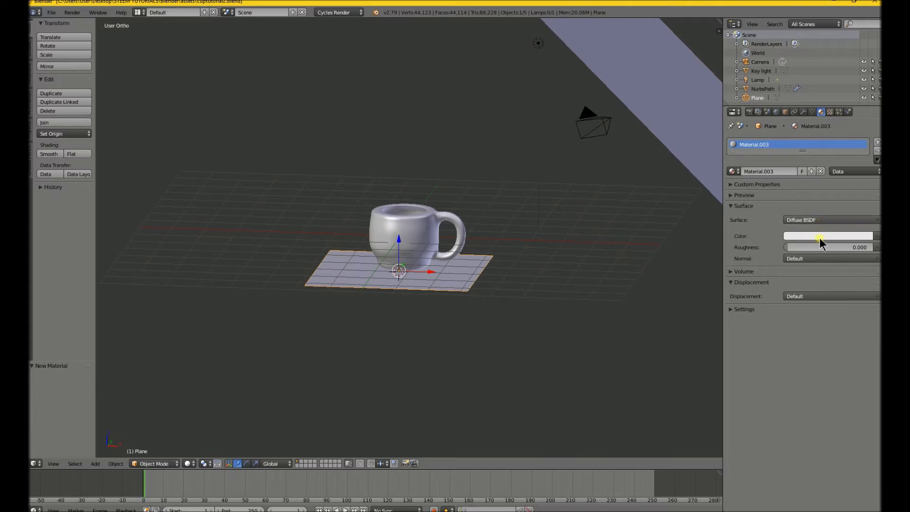
pyautogui.click(825, 234)
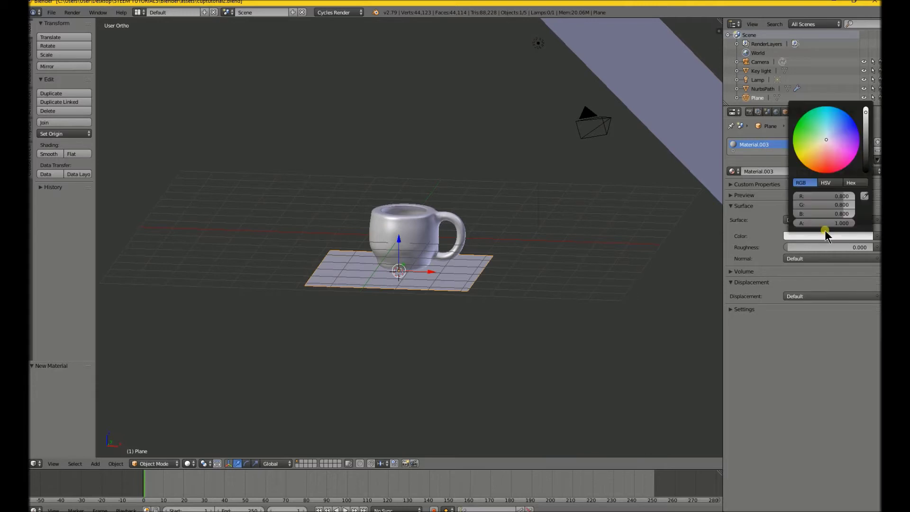
pyautogui.moveTo(825, 145)
pyautogui.mouseDown()
pyautogui.moveTo(819, 173)
pyautogui.moveTo(815, 163)
pyautogui.mouseUp()
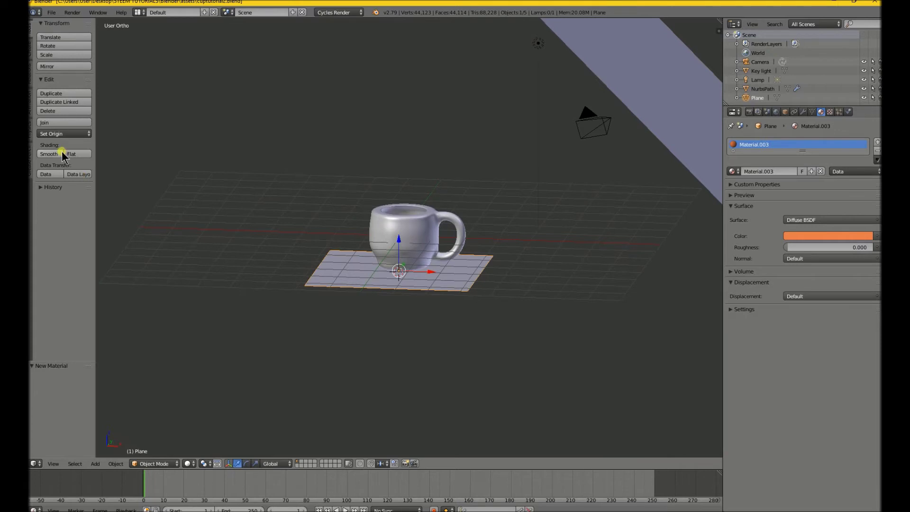
# - Examine the mug on its ground plane up close, and the key light's placement from the side
pyautogui.moveTo(544, 204); pyautogui.dragTo(577, 223, button='middle')
pyautogui.scroll(2, 571, 222)
pyautogui.scroll(2, 571, 223)
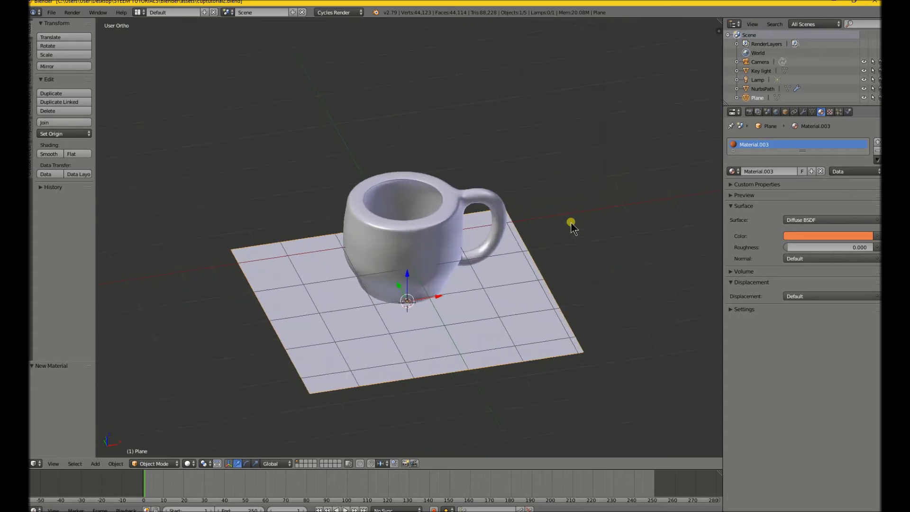
pyautogui.scroll(-5, 570, 219)
pyautogui.moveTo(569, 216); pyautogui.dragTo(507, 228, button='middle')
pyautogui.moveTo(478, 269); pyautogui.dragTo(380, 287, button='middle')
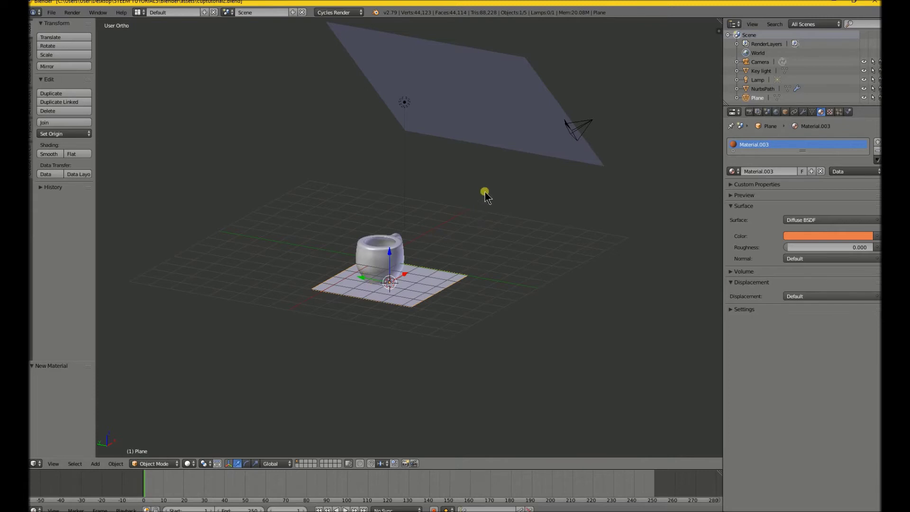
# - Look through the scene camera, show the viewport properties and lock the camera to the view
pyautogui.moveTo(479, 203); pyautogui.dragTo(406, 237, button='middle')
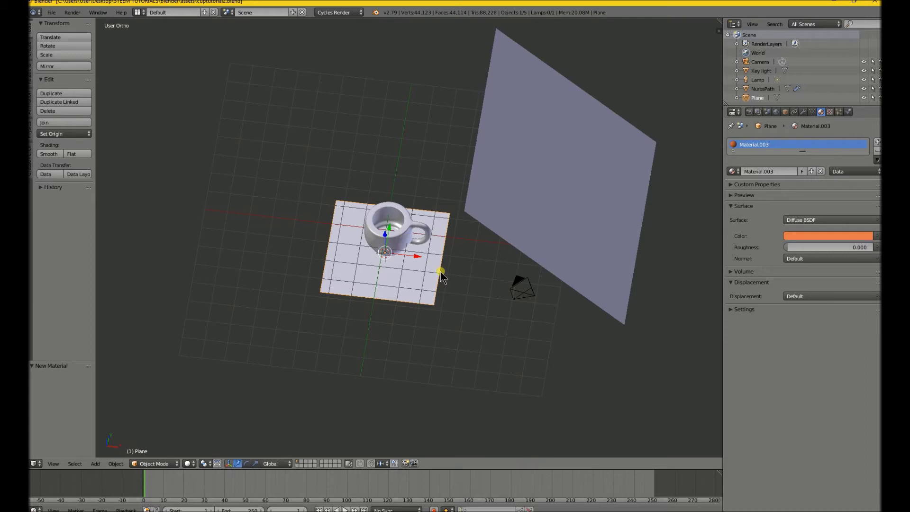
pyautogui.press('KP_0')
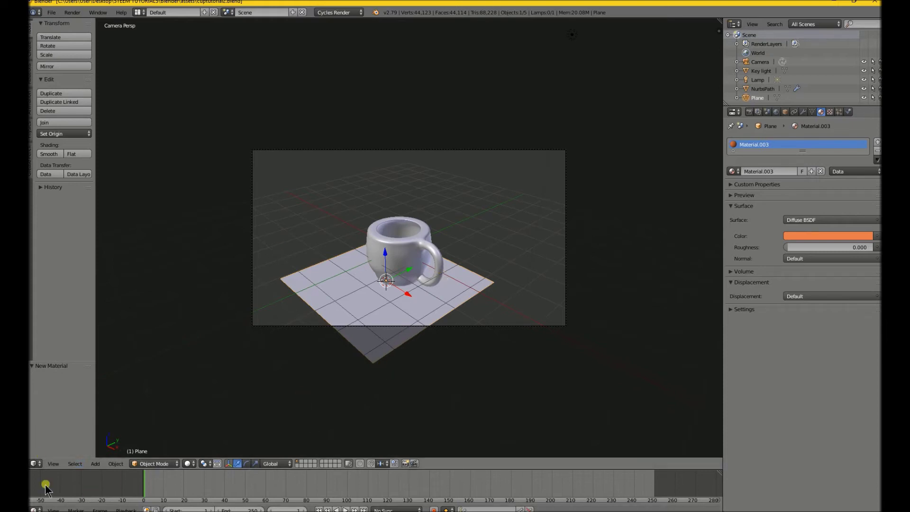
pyautogui.click(54, 464)
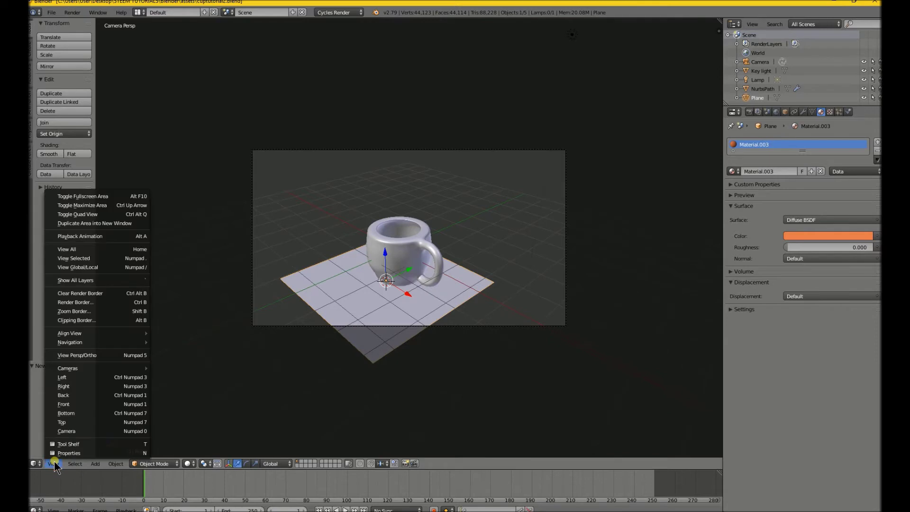
pyautogui.click(59, 453)
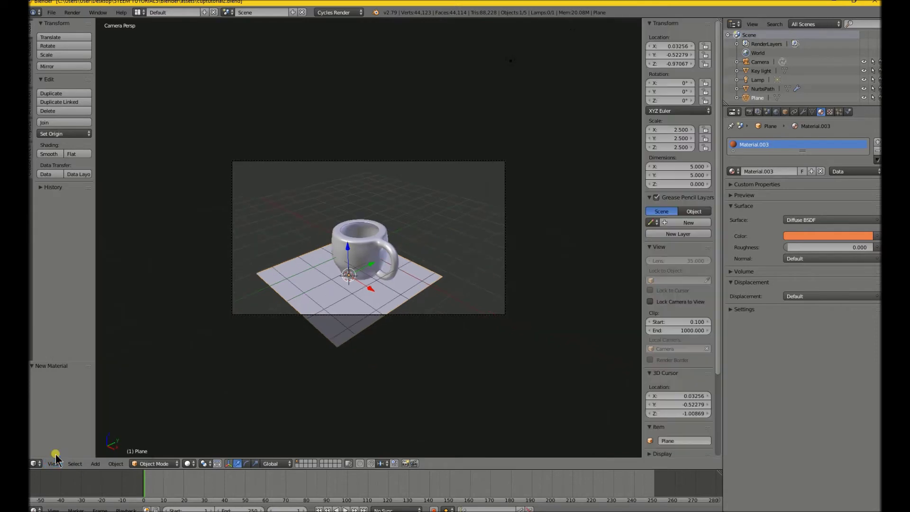
pyautogui.click(652, 301)
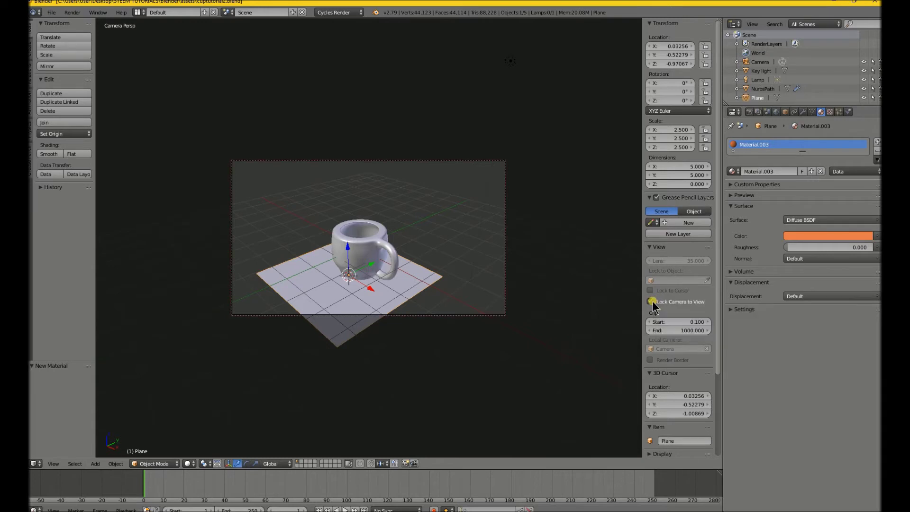
# - Reframe the camera closer on the mug and ground plane, slightly from above with the handle to one side
pyautogui.moveTo(371, 275); pyautogui.dragTo(514, 221, button='middle')
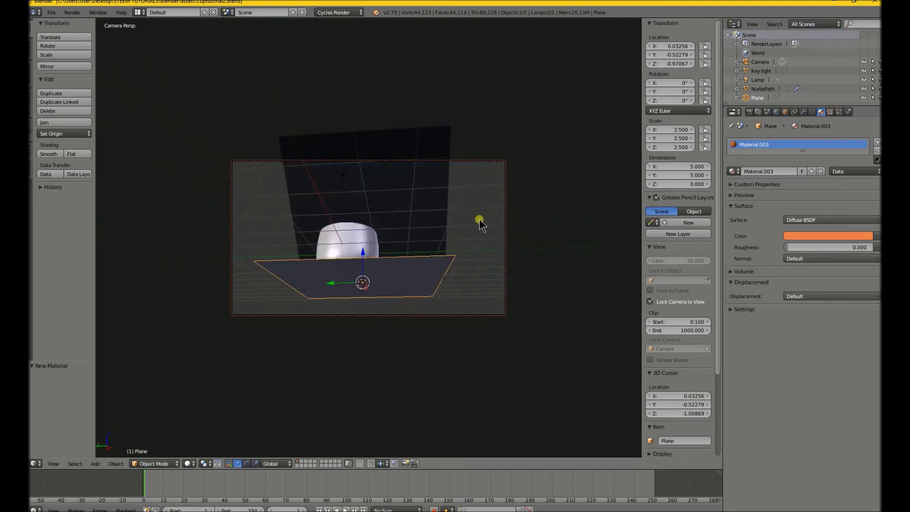
pyautogui.moveTo(449, 220); pyautogui.dragTo(425, 233, button='middle')
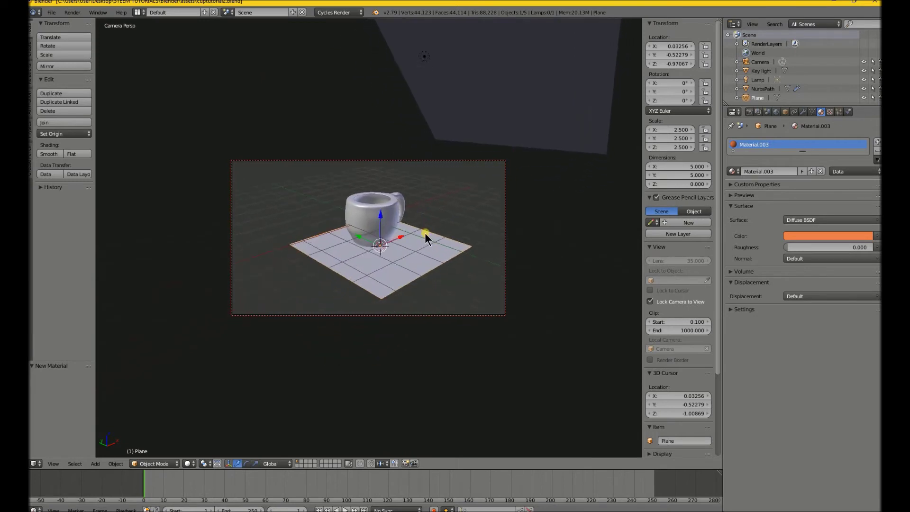
pyautogui.moveTo(437, 224); pyautogui.dragTo(360, 231, button='middle')
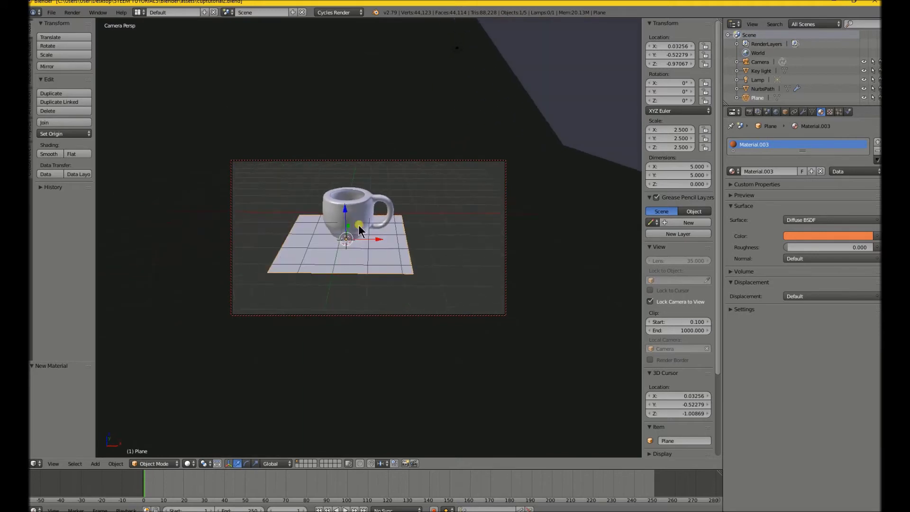
pyautogui.scroll(1, 359, 229)
pyautogui.scroll(2, 359, 228)
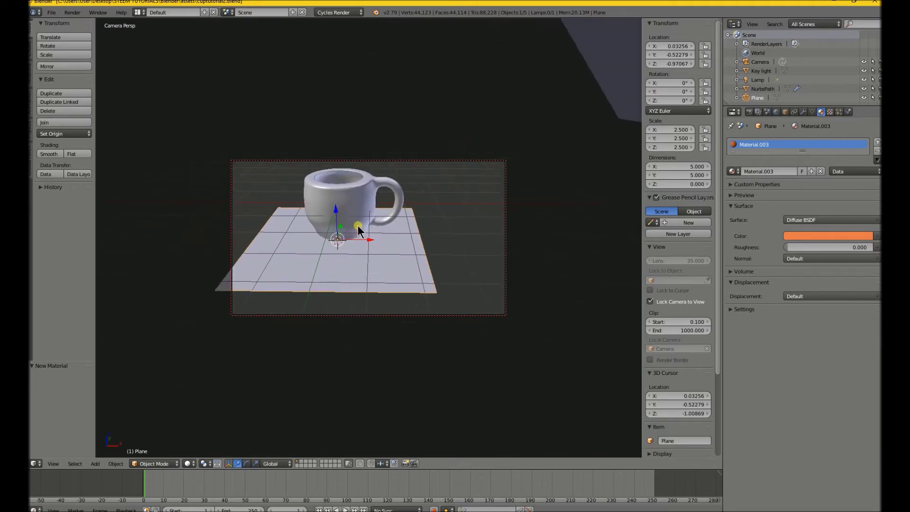
pyautogui.moveTo(358, 230); pyautogui.dragTo(352, 197, button='middle')
pyautogui.scroll(4, 343, 218)
pyautogui.scroll(-3, 352, 196)
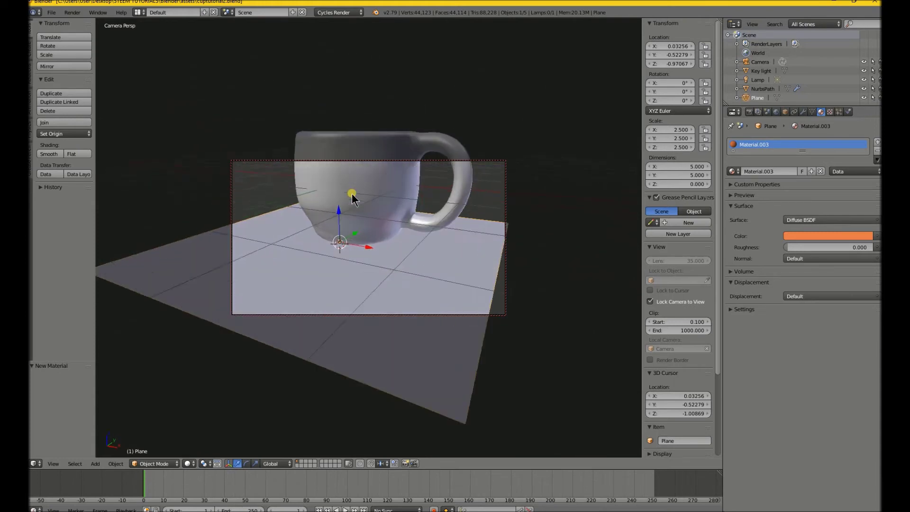
pyautogui.moveTo(352, 196); pyautogui.dragTo(363, 197, button='middle')
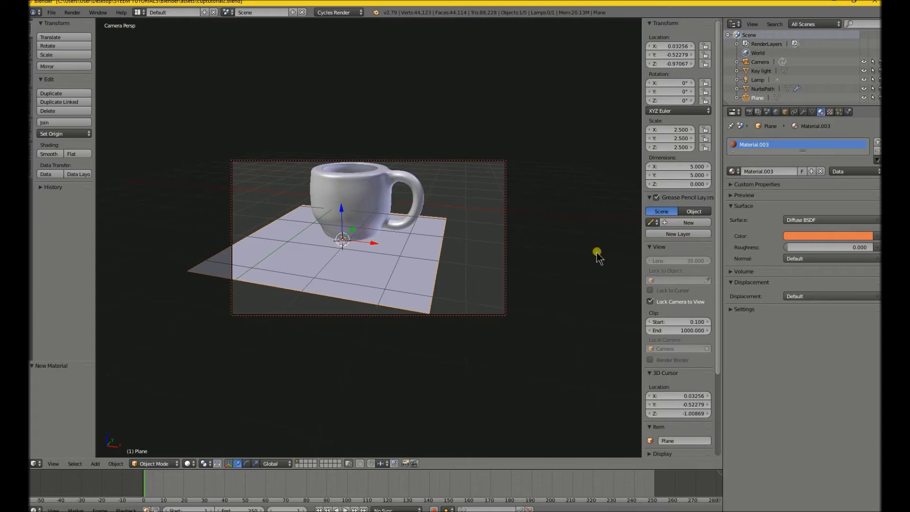
# - Set the Cycles render samples to 20 and render the scene
pyautogui.click(749, 112)
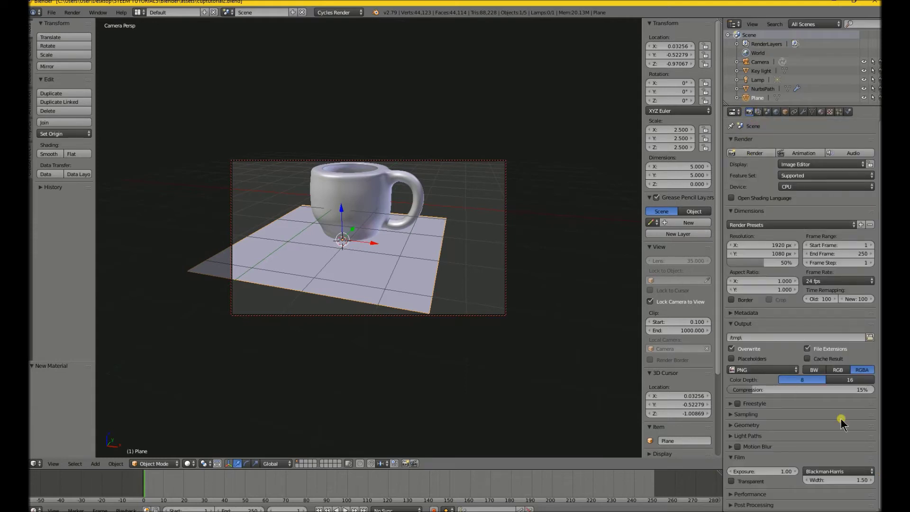
pyautogui.scroll(-1, 840, 412)
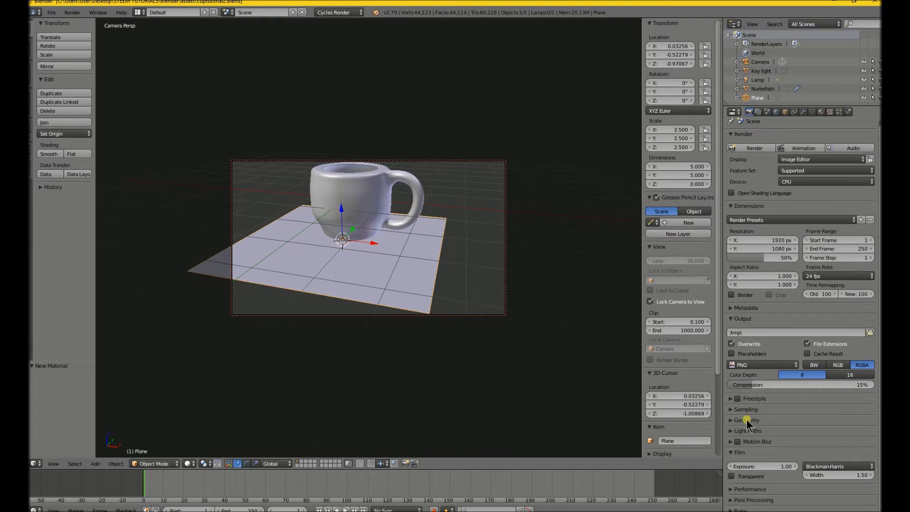
pyautogui.click(730, 409)
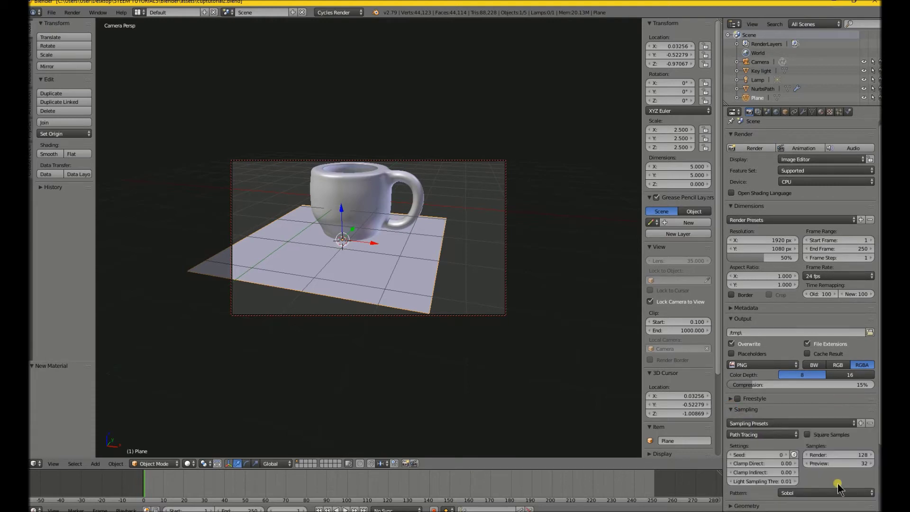
pyautogui.click(854, 454)
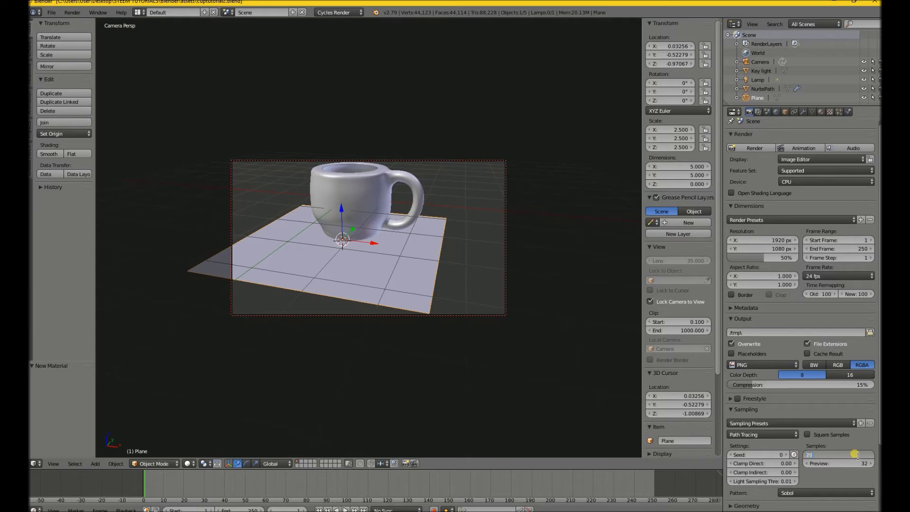
pyautogui.press('Return')
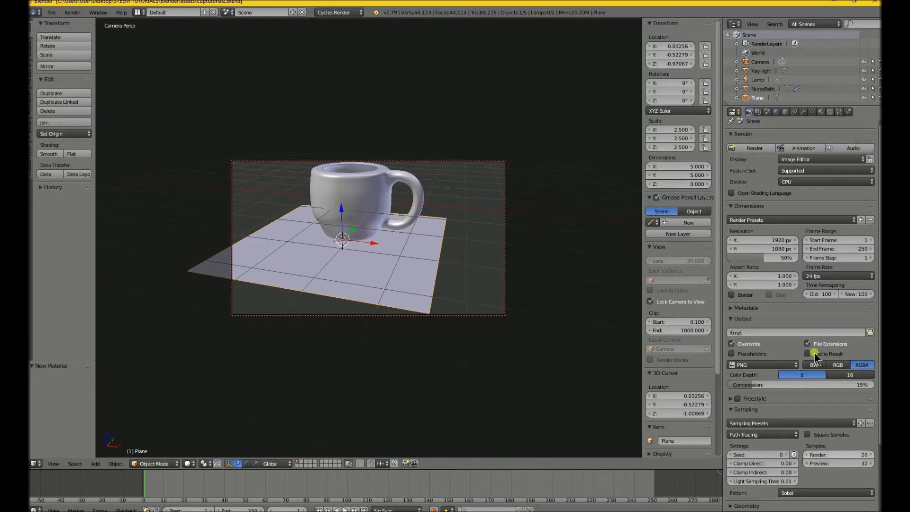
pyautogui.click(746, 149)
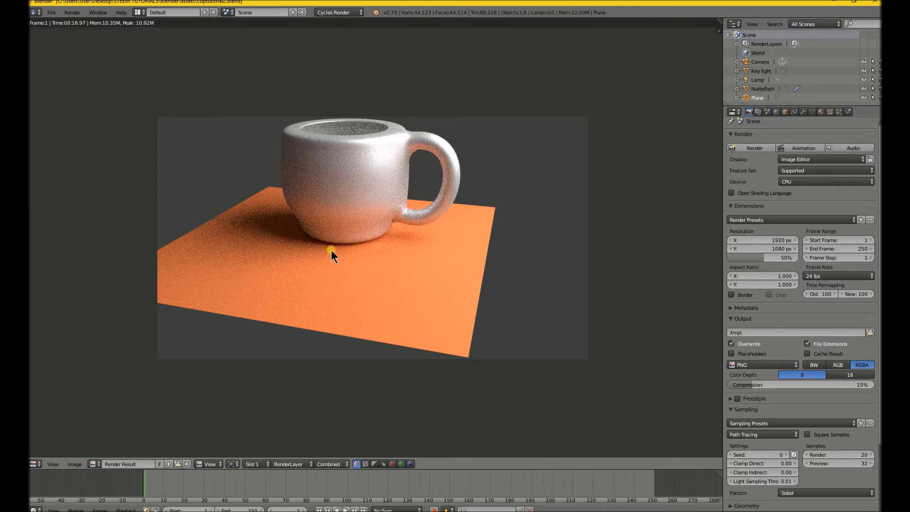
# - Set the Cycles render samples to 200 and render the image again
pyautogui.moveTo(331, 249); pyautogui.dragTo(344, 279, button='middle')
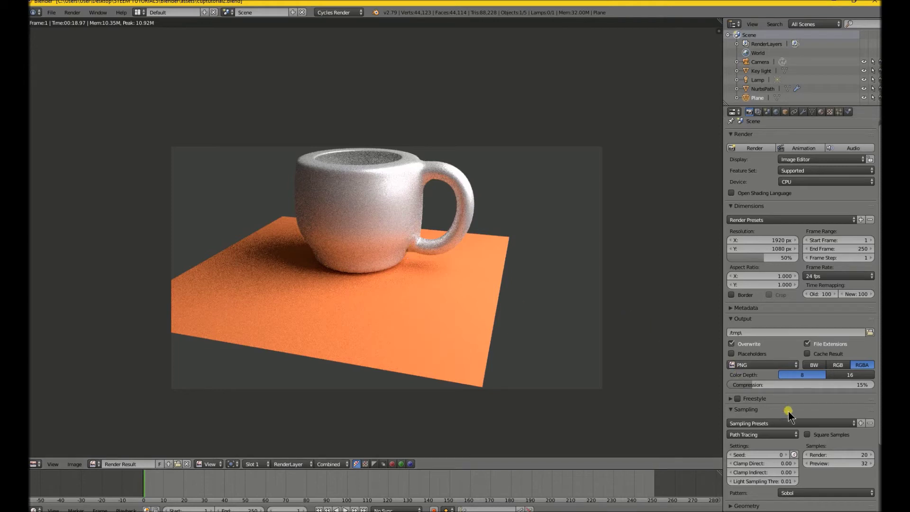
pyautogui.scroll(-1, 804, 453)
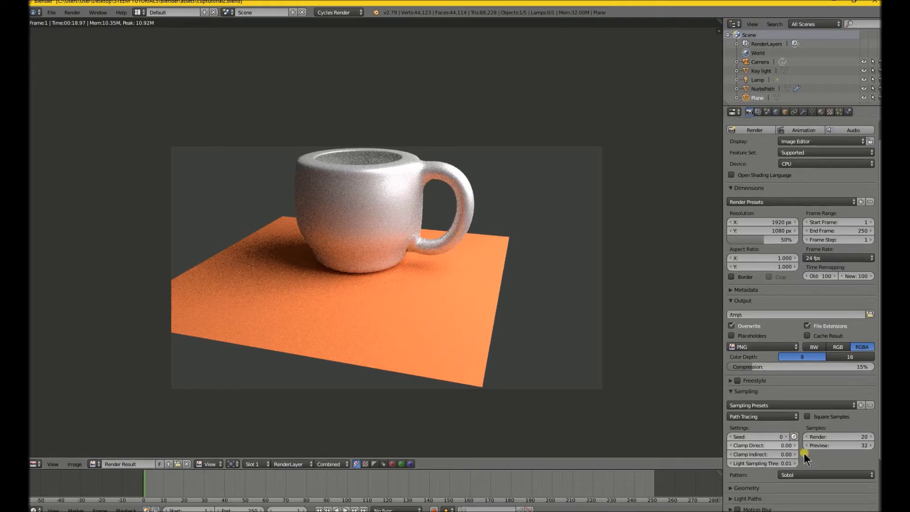
pyautogui.click(735, 130)
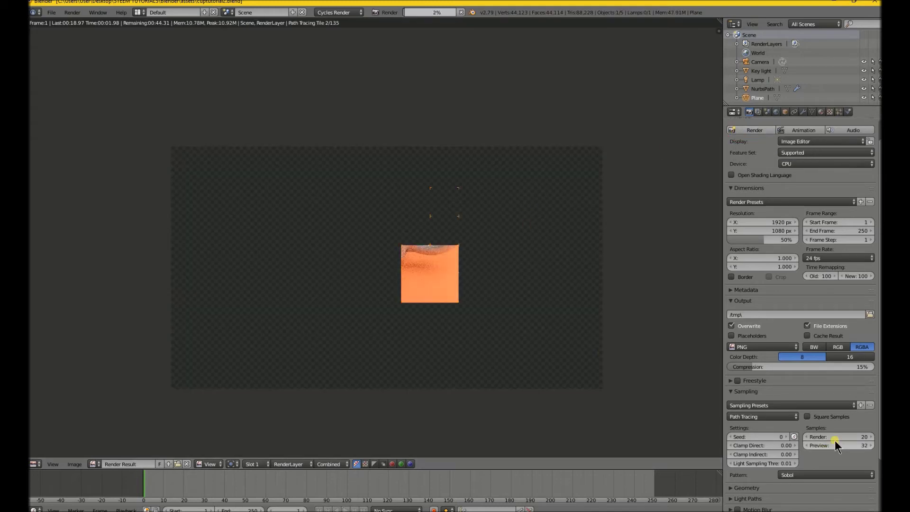
pyautogui.click(863, 437)
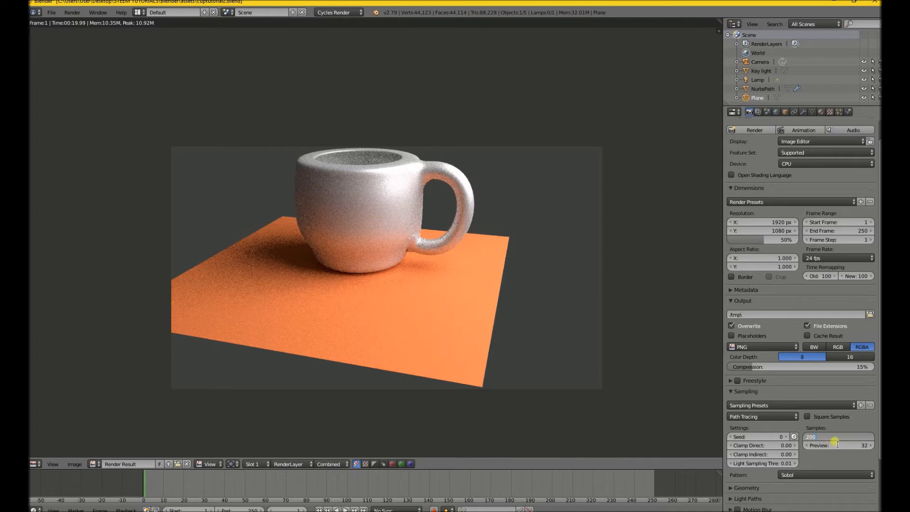
pyautogui.click(752, 131)
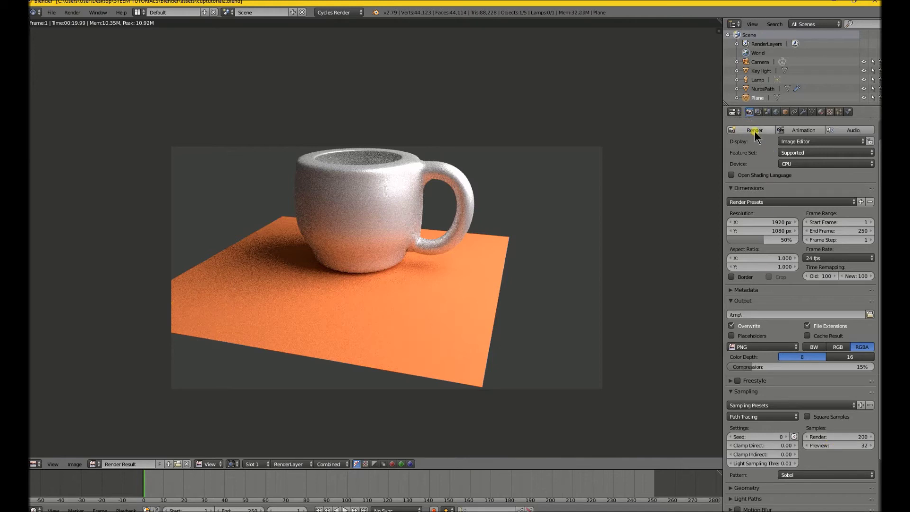
pyautogui.click(755, 133)
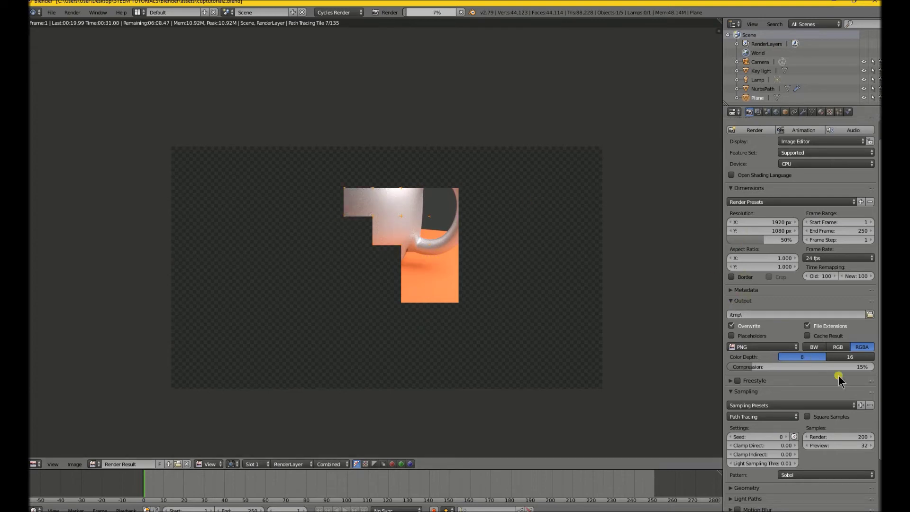
# - Set the Clamp Direct sampling value to 0.09
pyautogui.scroll(-3, 838, 380)
pyautogui.scroll(-1, 839, 379)
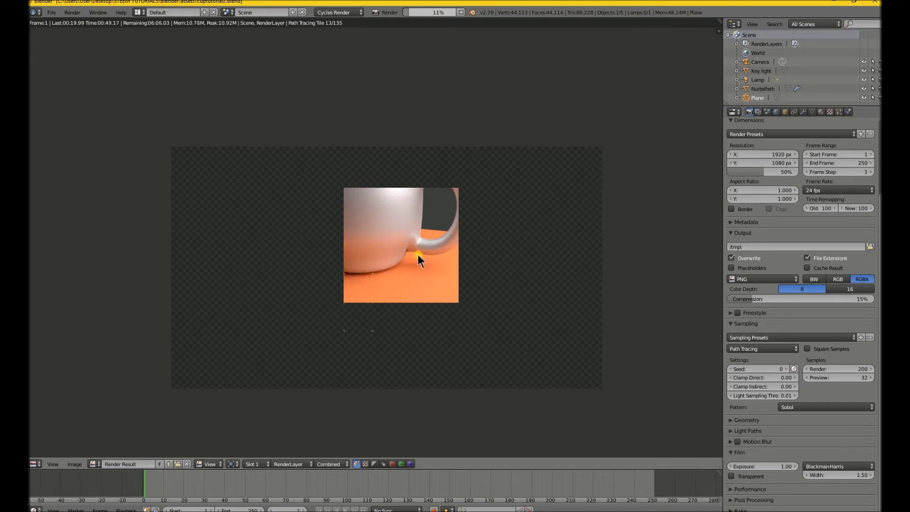
pyautogui.click(794, 377)
pyautogui.click(795, 377)
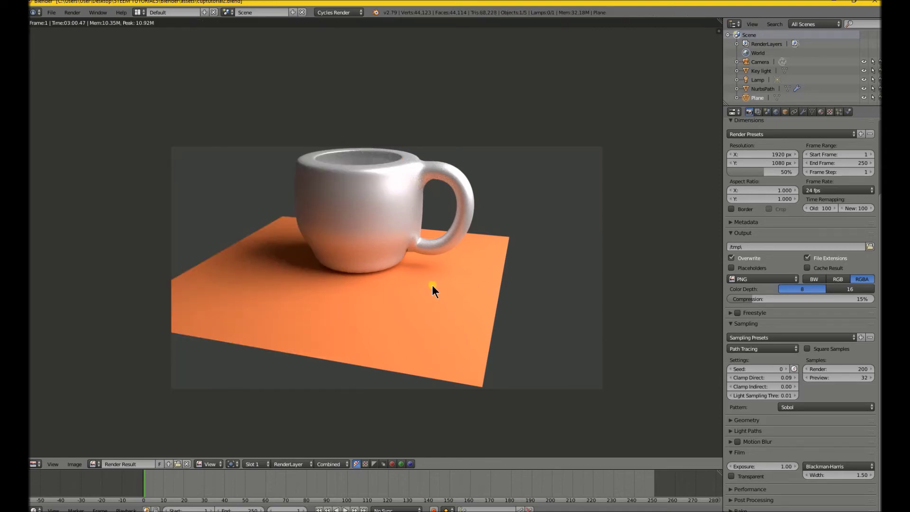
# - Examine the finished render of the mug for noise, shading and shadows, and return to the 3D scene
pyautogui.scroll(2, 432, 285)
pyautogui.scroll(-2, 432, 285)
pyautogui.scroll(-3, 432, 285)
pyautogui.scroll(1, 432, 285)
pyautogui.scroll(3, 432, 286)
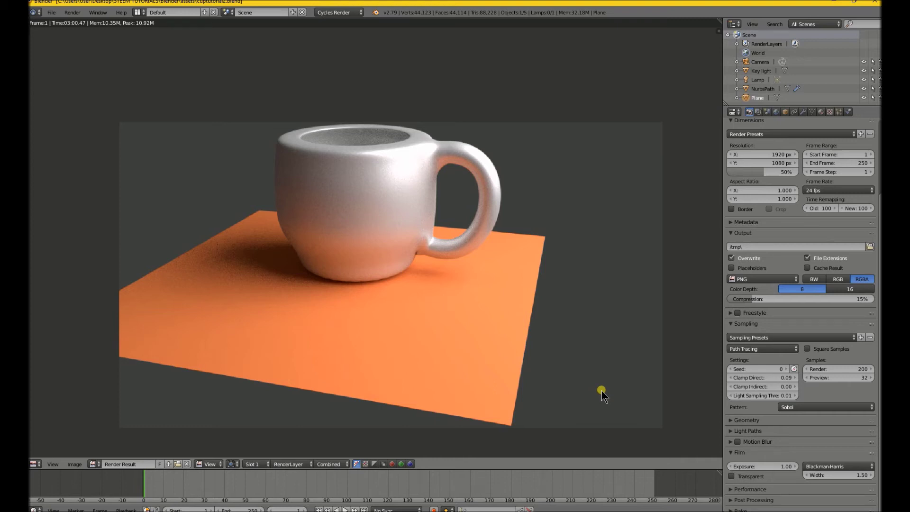
pyautogui.scroll(1, 448, 364)
pyautogui.scroll(-2, 449, 364)
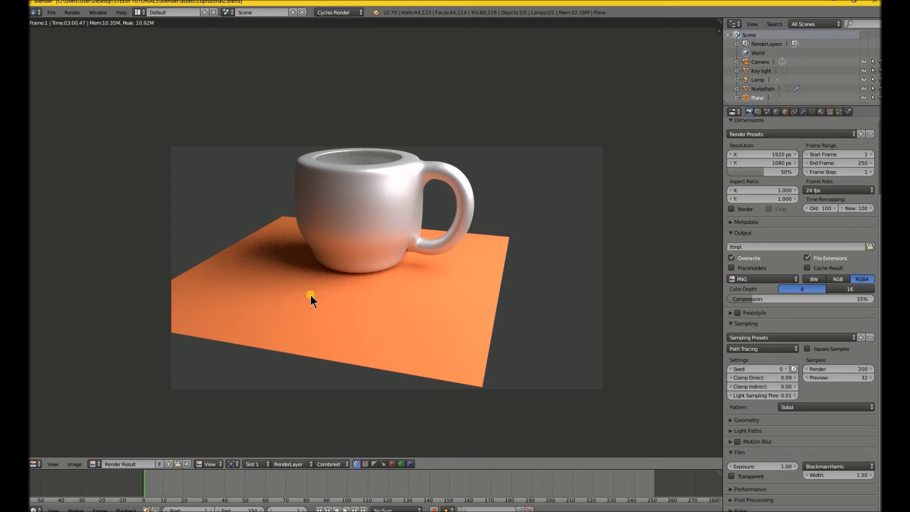
pyautogui.press('Escape')
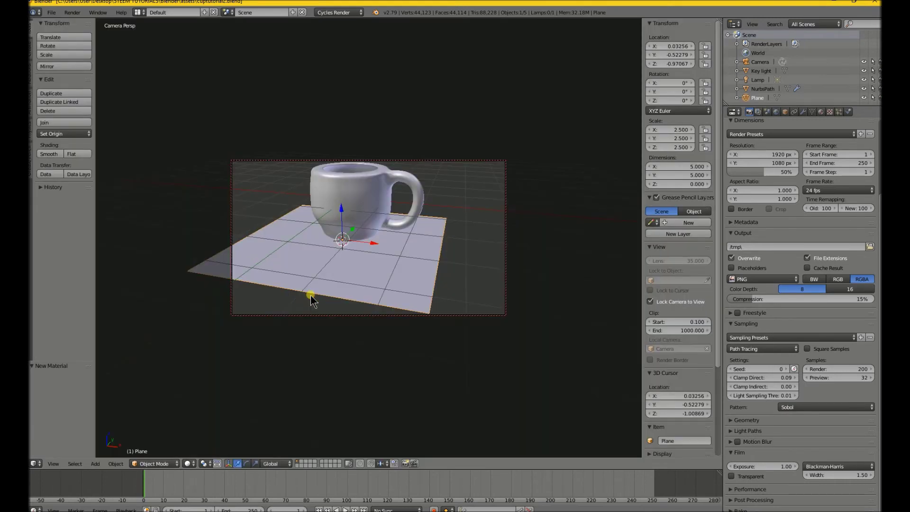
# - Unlock the camera from the view and leave it for a free view around the mug, camera and key light
pyautogui.click(649, 305)
pyautogui.press('KP_1')
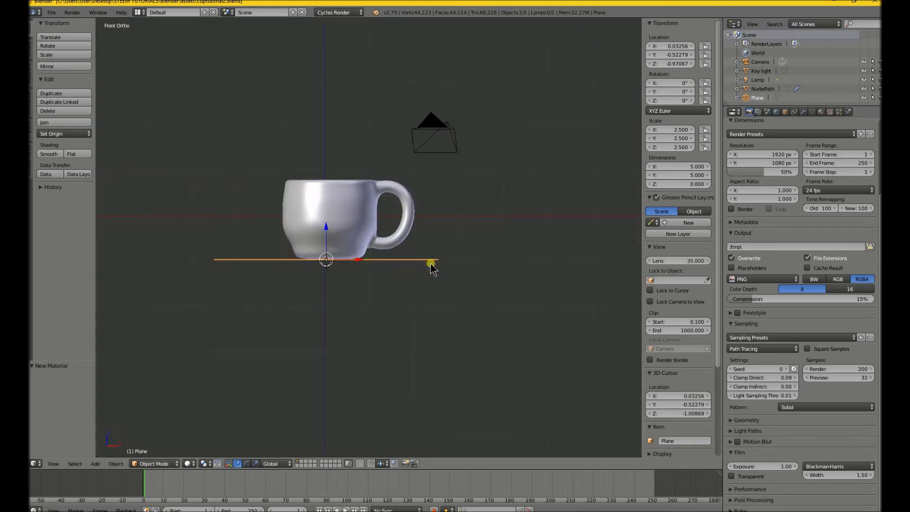
pyautogui.moveTo(374, 300); pyautogui.dragTo(583, 299, button='middle')
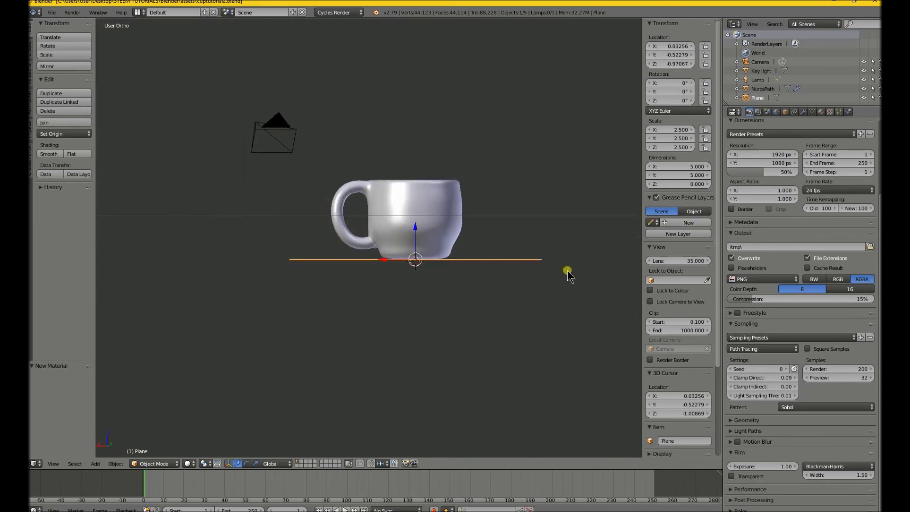
pyautogui.moveTo(558, 238); pyautogui.dragTo(247, 254, button='middle')
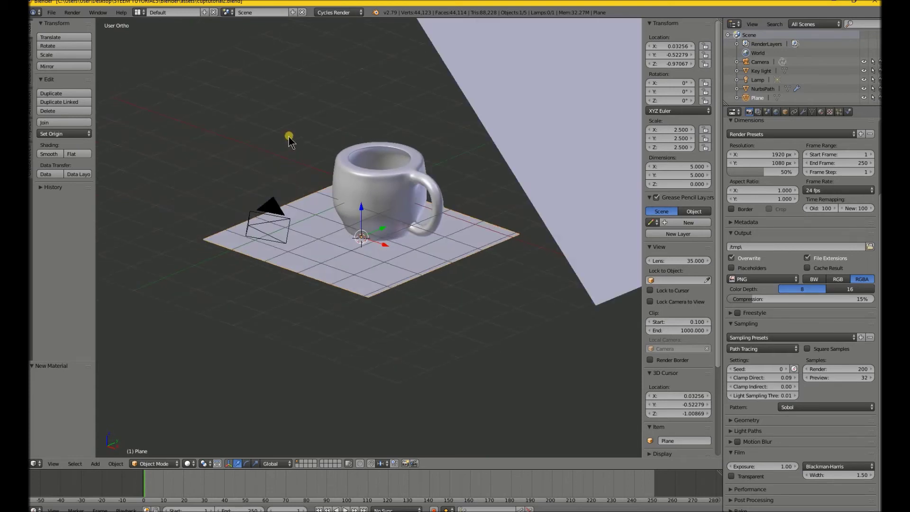
# - Add a mesh plane beside the mug, on the side opposite the key light
pyautogui.click(274, 122)
pyautogui.moveTo(282, 249); pyautogui.dragTo(360, 248, button='middle')
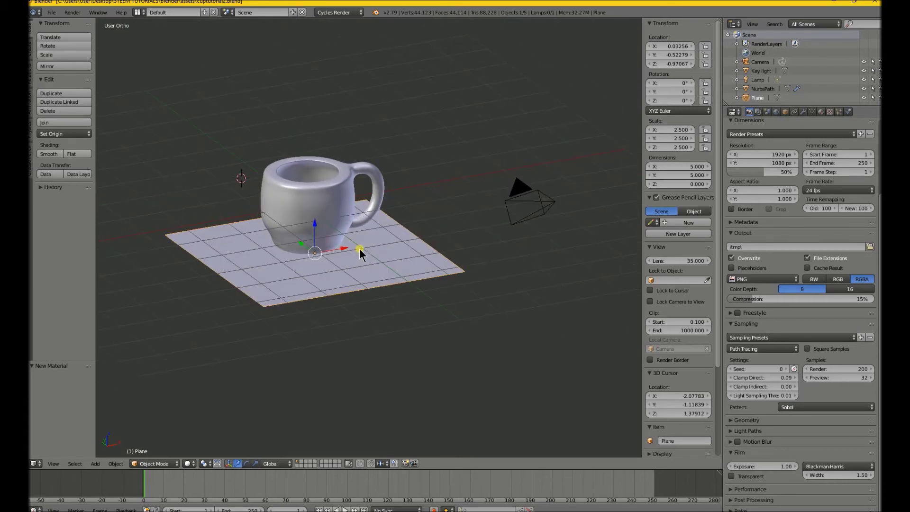
pyautogui.hotkey('shift', 'a')
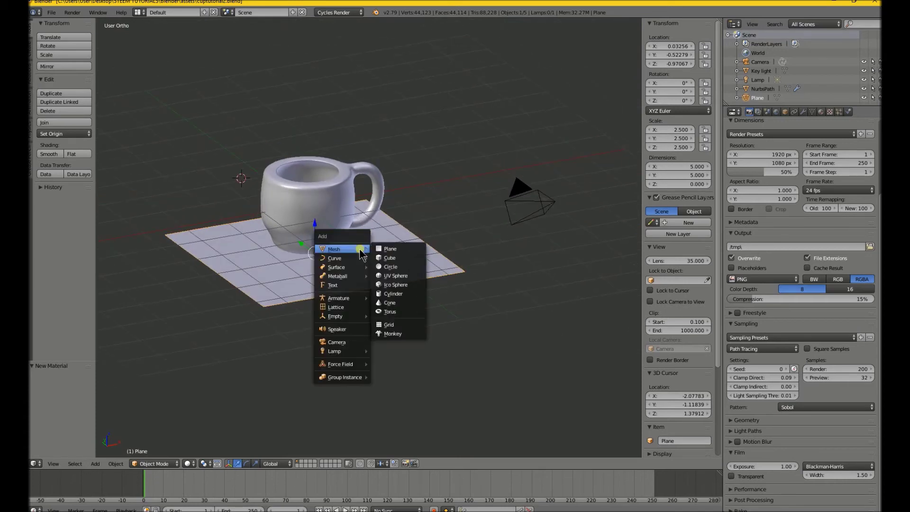
pyautogui.click(388, 248)
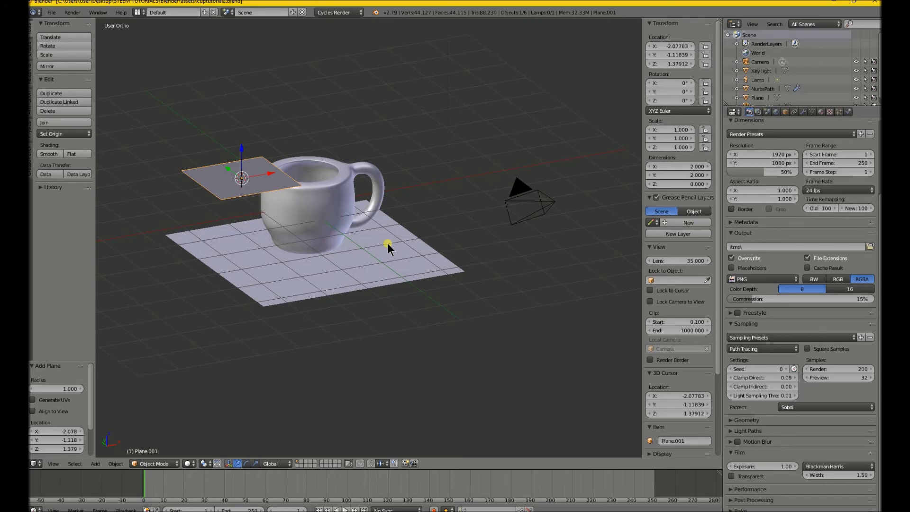
# - Rotate the new plane about 88° to stand upright and move it away from the mug to about X -5.11, Z 0.30
pyautogui.press('r')
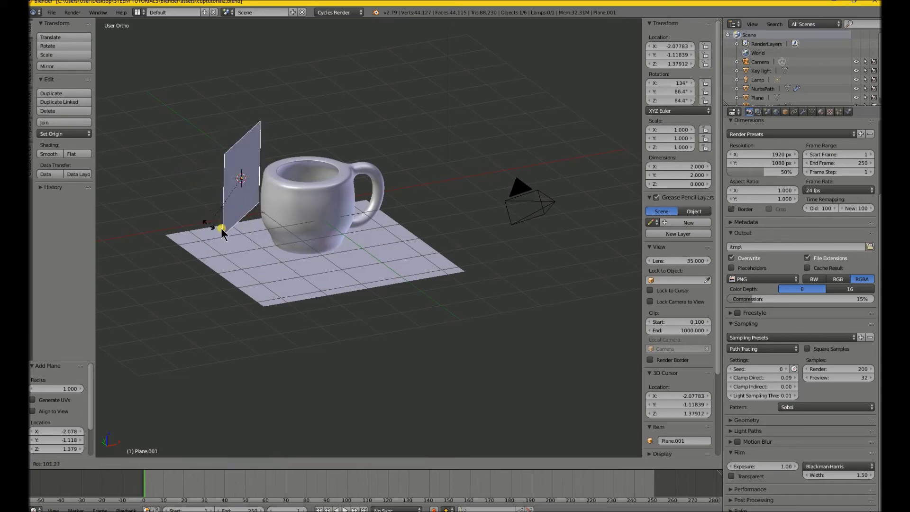
pyautogui.click(221, 232)
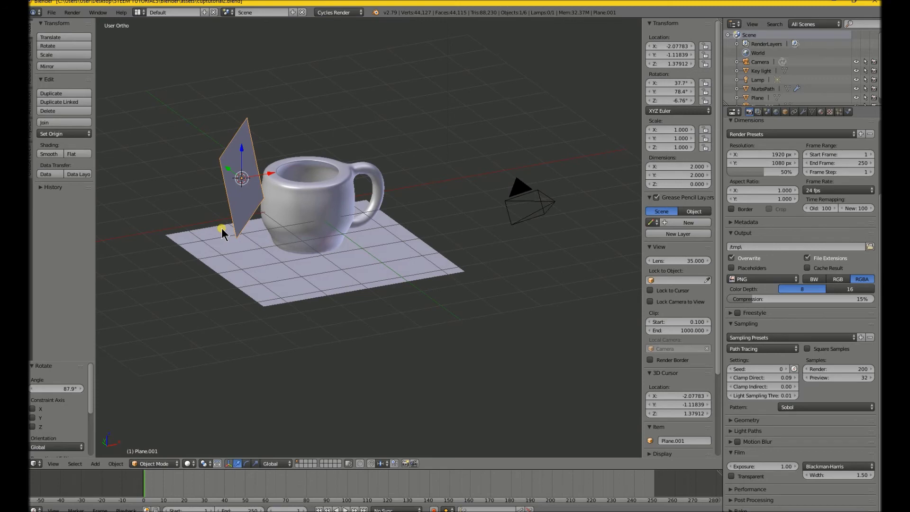
pyautogui.moveTo(242, 156); pyautogui.dragTo(141, 226)
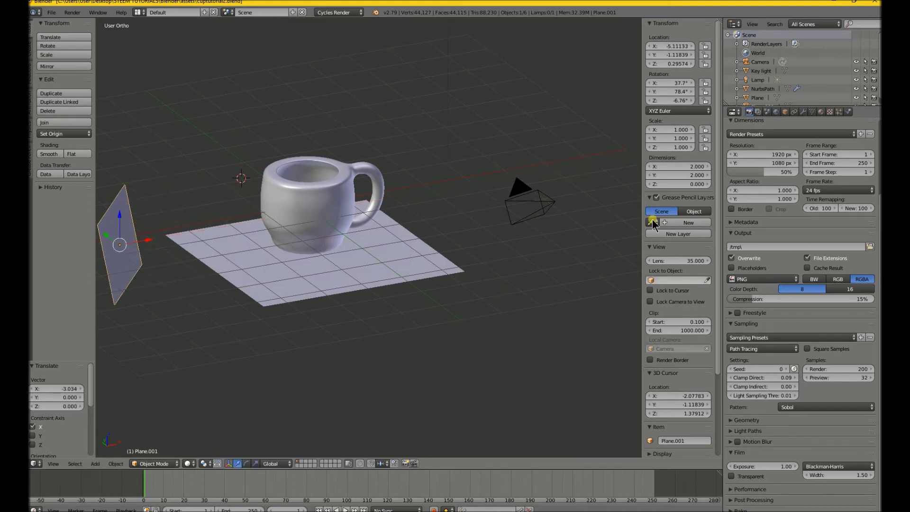
# - Give the new plane a new material with an Emission surface and a strength of 2
pyautogui.click(822, 113)
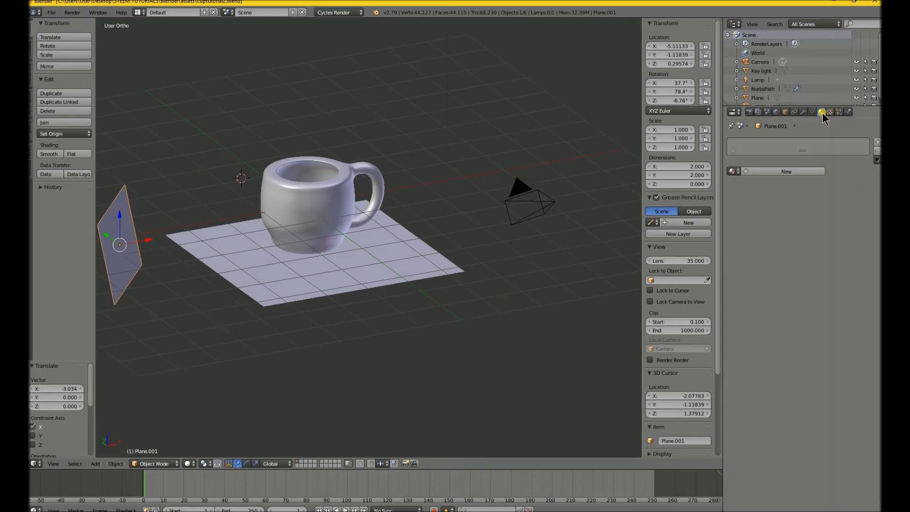
pyautogui.click(788, 176)
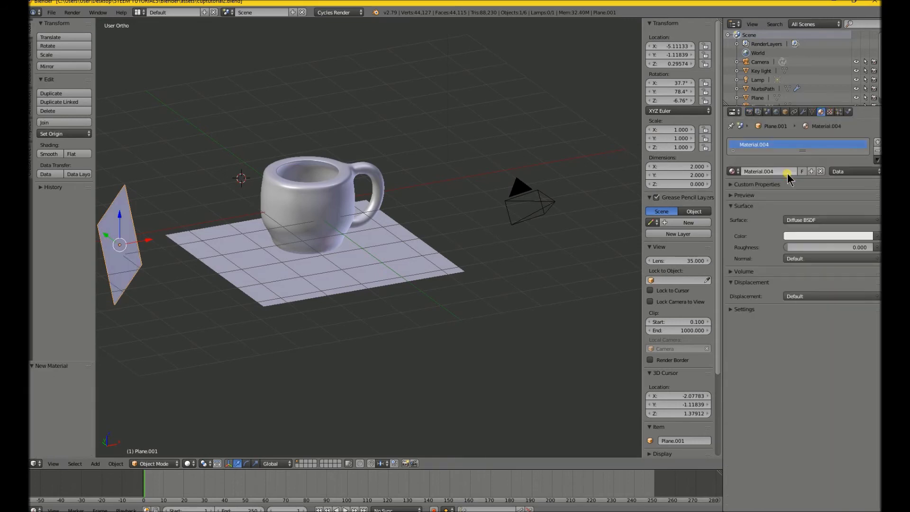
pyautogui.click(811, 220)
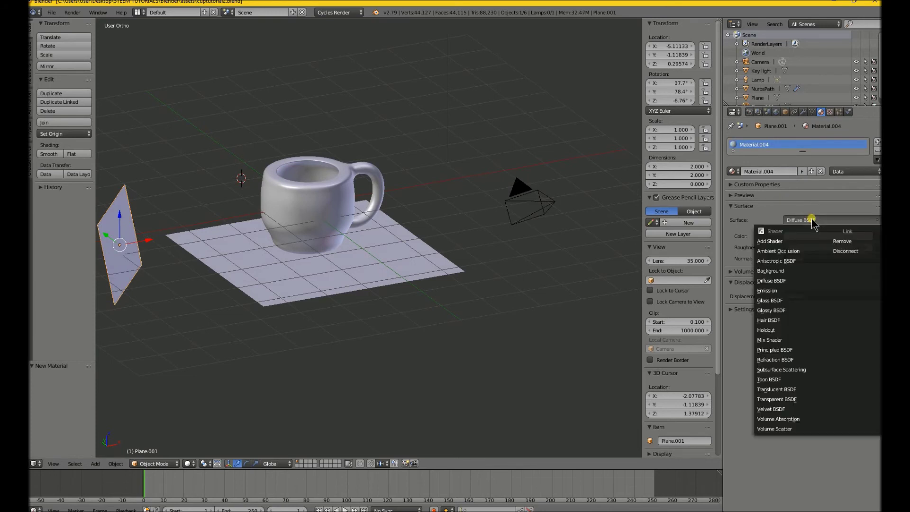
pyautogui.click(767, 292)
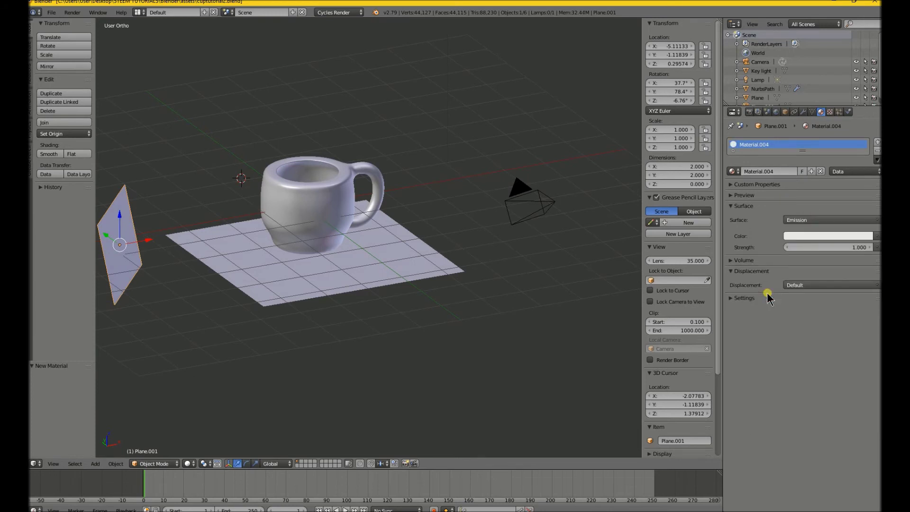
pyautogui.click(858, 248)
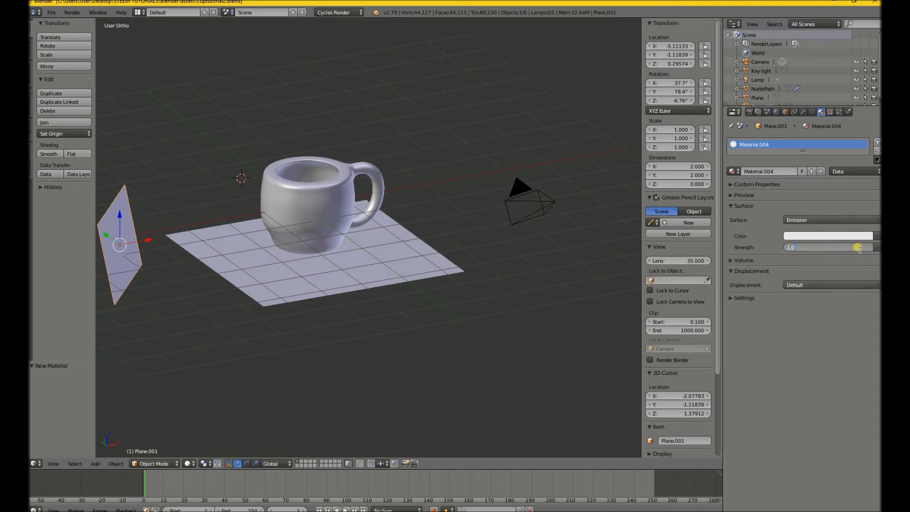
pyautogui.write('1')
pyautogui.press('Return')
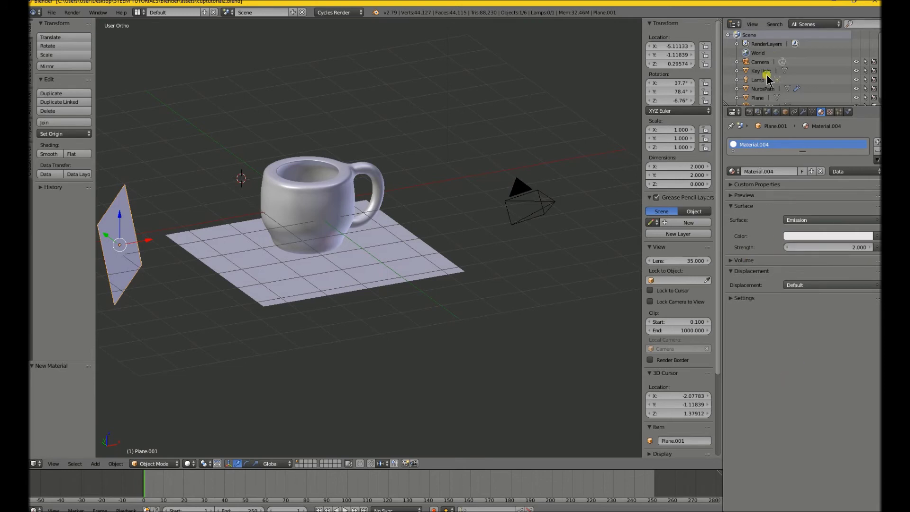
# - Rename the new light plane as "fill light"
pyautogui.scroll(-1, 772, 88)
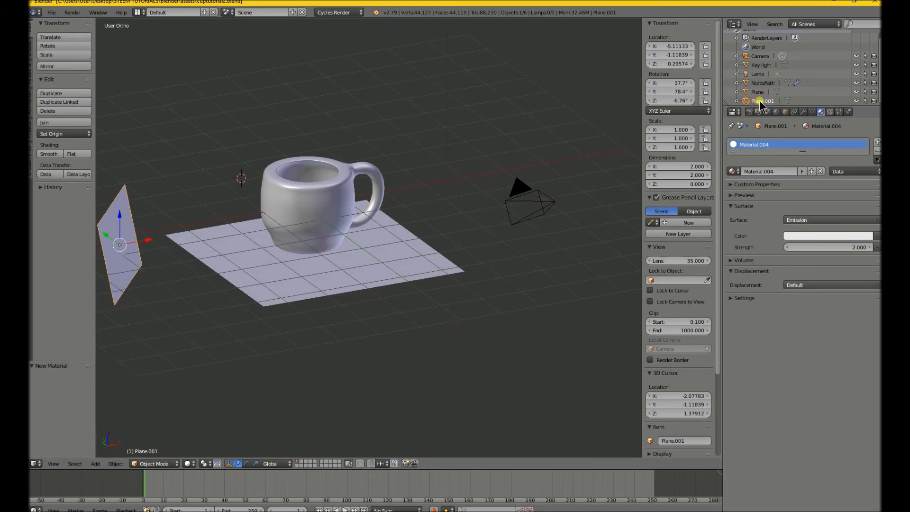
pyautogui.doubleClick(759, 101)
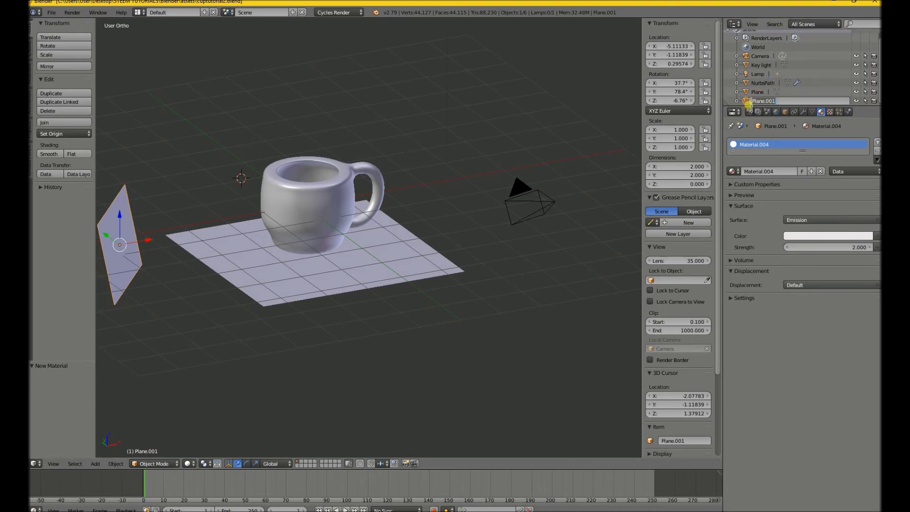
pyautogui.press('BackSpace')
pyautogui.press('Return')
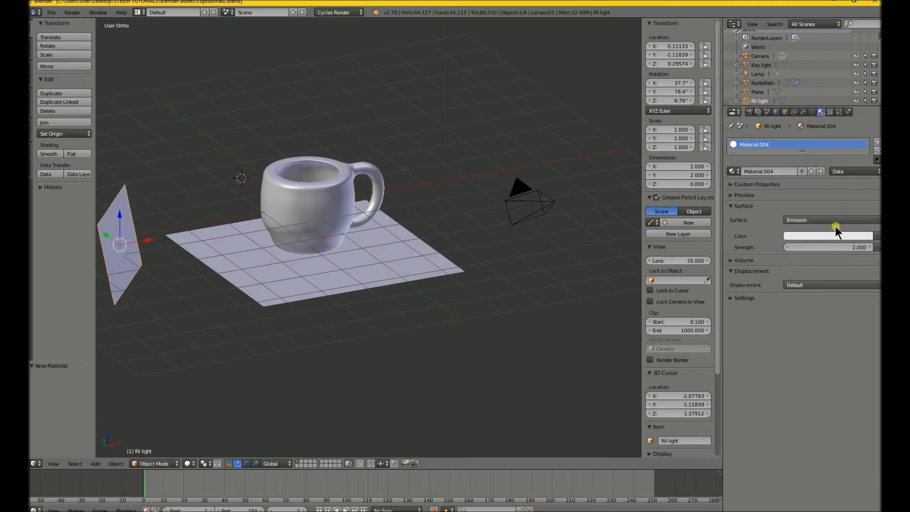
# - Compare the emission material previews and strengths of the fill light and the key light
pyautogui.click(731, 195)
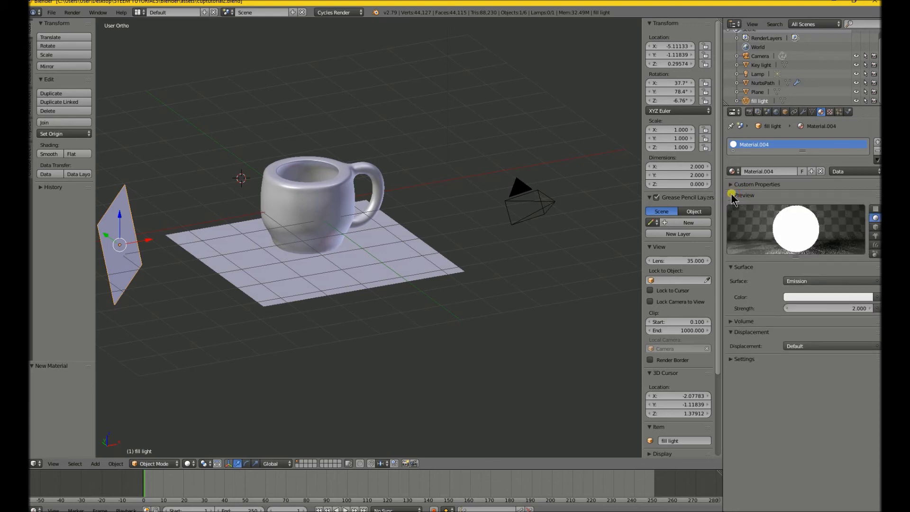
pyautogui.click(731, 195)
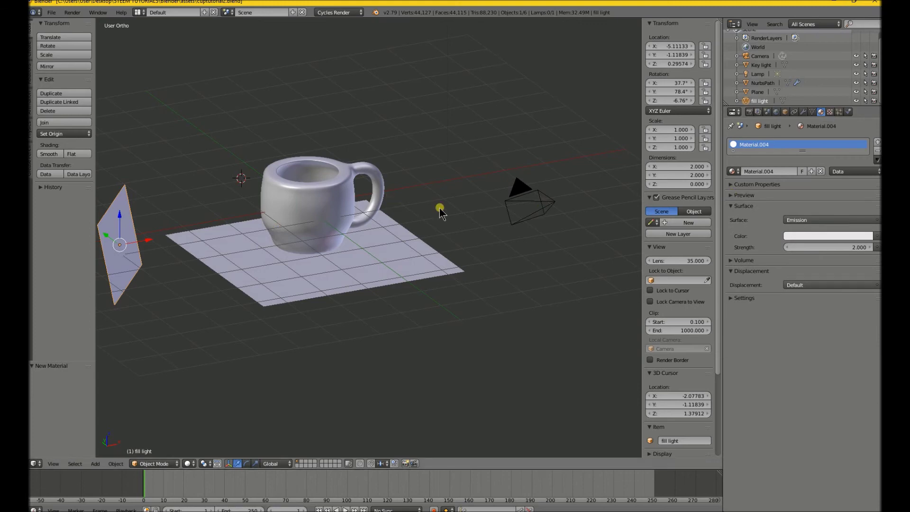
pyautogui.moveTo(400, 210); pyautogui.dragTo(465, 179, button='middle')
pyautogui.rightClick(463, 97)
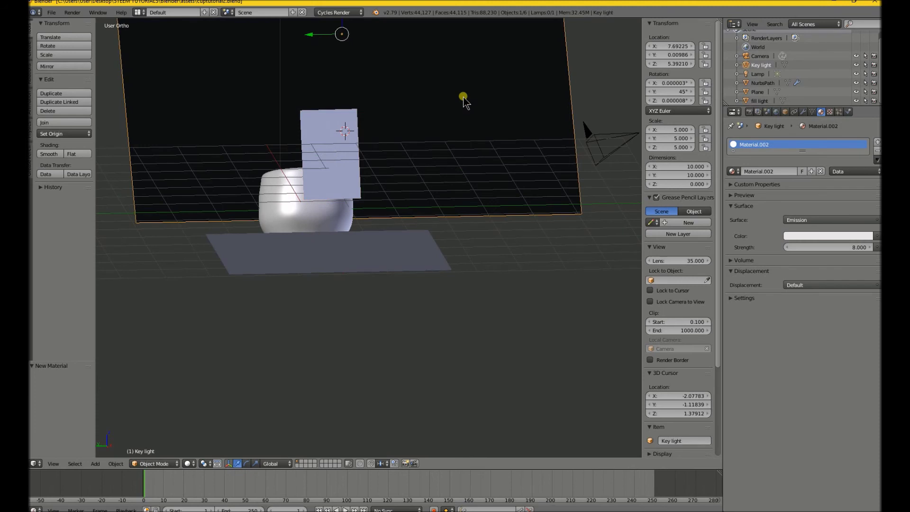
pyautogui.click(731, 195)
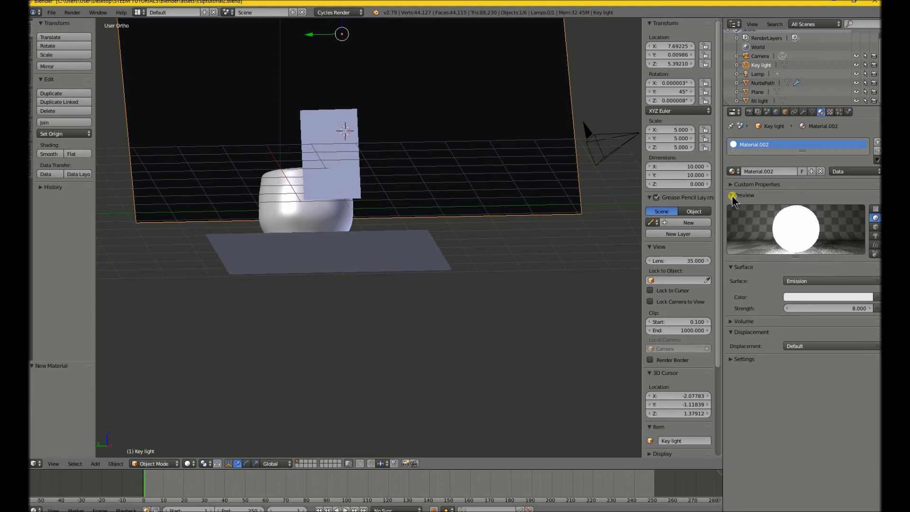
pyautogui.click(732, 196)
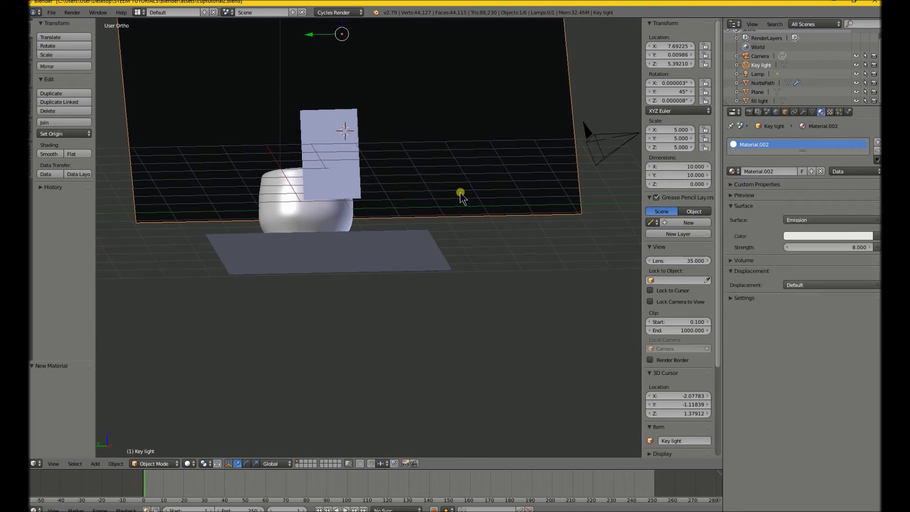
pyautogui.rightClick(327, 172)
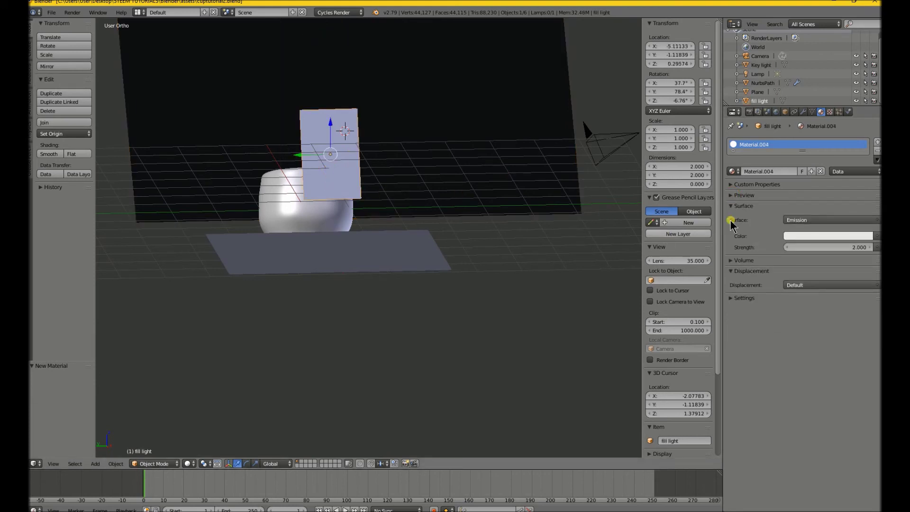
pyautogui.click(729, 195)
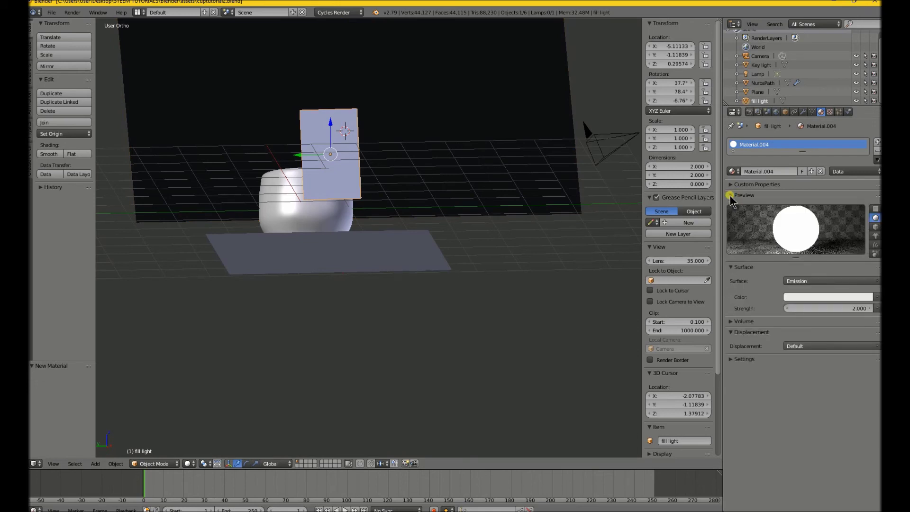
pyautogui.click(729, 195)
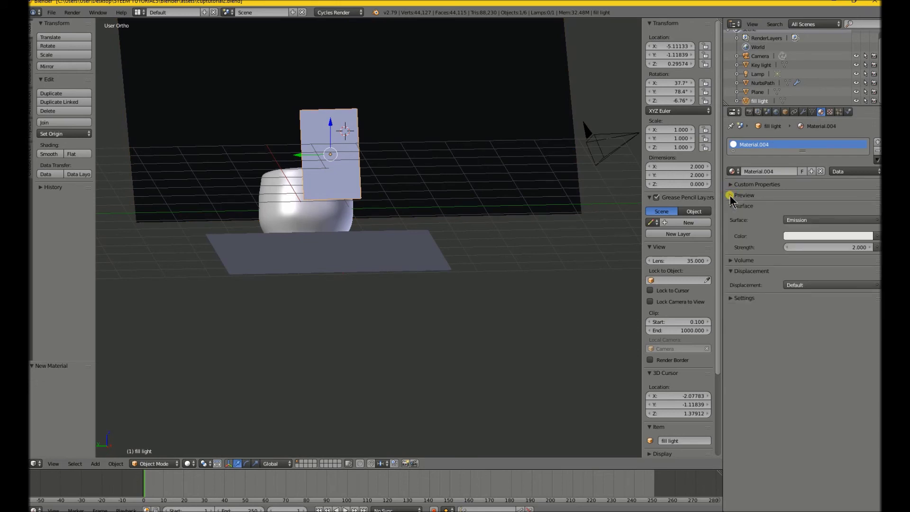
# - View the mug scene through the camera
pyautogui.moveTo(539, 264); pyautogui.dragTo(453, 283, button='middle')
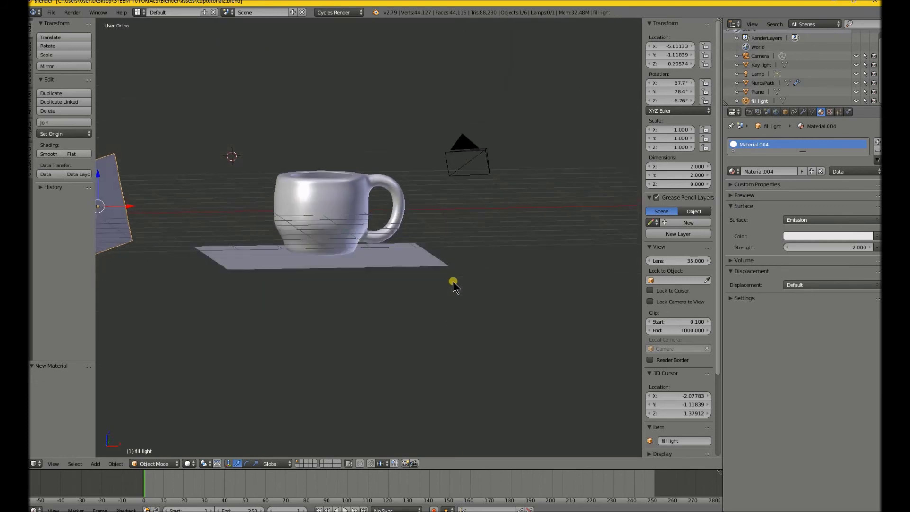
pyautogui.press('KP_0')
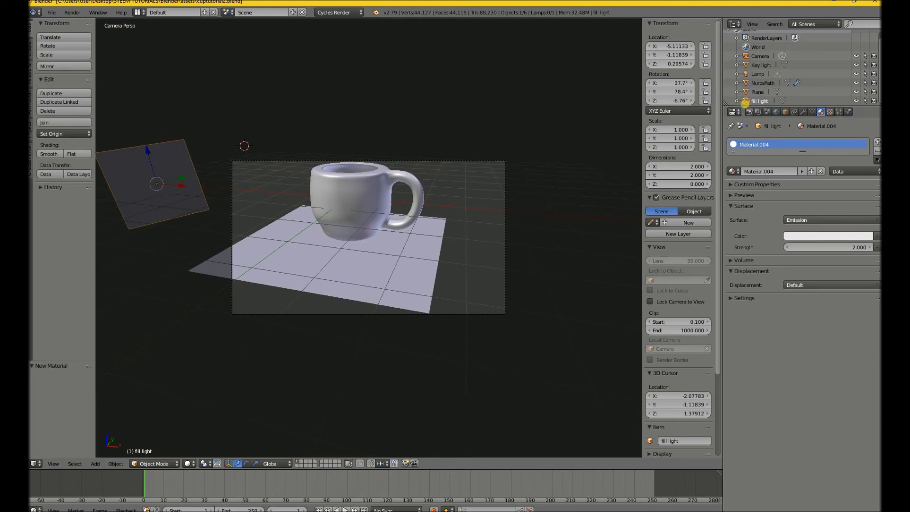
pyautogui.scroll(-2, 748, 111)
pyautogui.scroll(2, 749, 113)
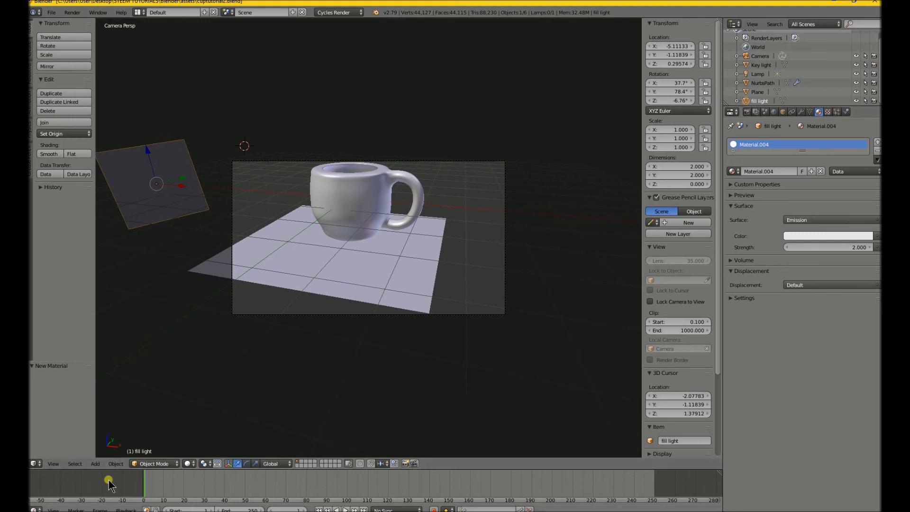
# - Hide the 3D view's properties sidebar and widen the 3D view slightly
pyautogui.click(53, 464)
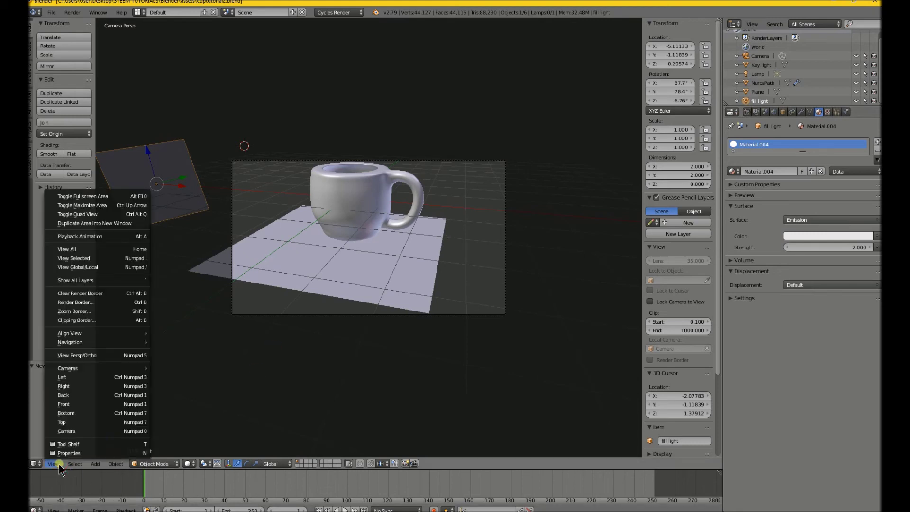
pyautogui.click(64, 453)
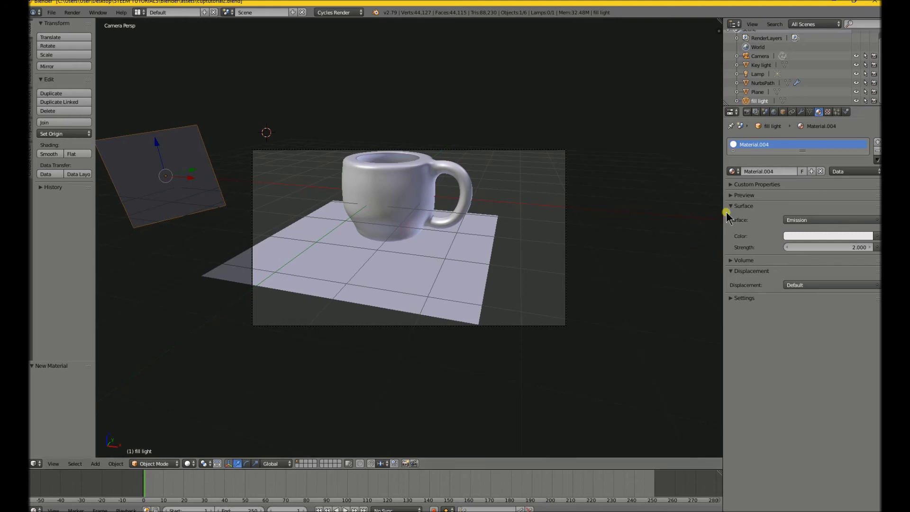
pyautogui.moveTo(727, 205)
pyautogui.mouseDown()
pyautogui.moveTo(767, 207)
pyautogui.moveTo(734, 211)
pyautogui.mouseUp()
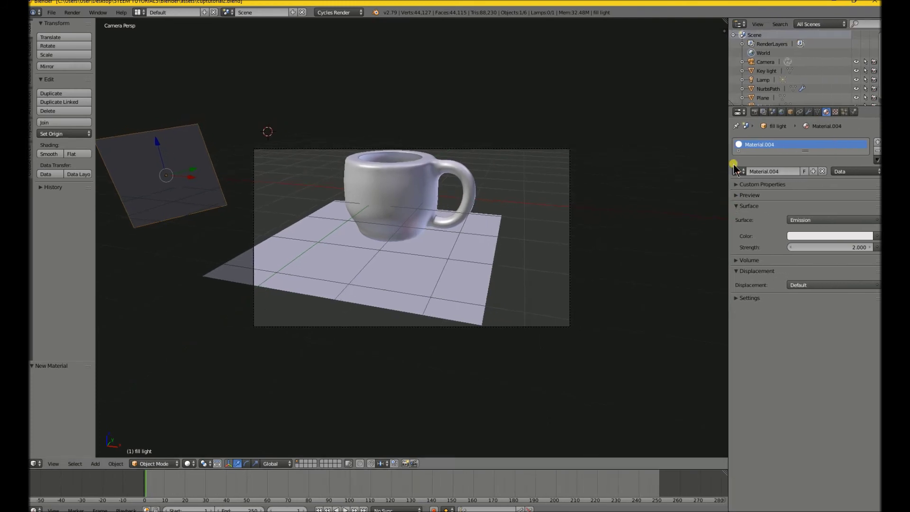
# - Show the render settings, and lock the camera to the view from the restored properties sidebar
pyautogui.click(754, 113)
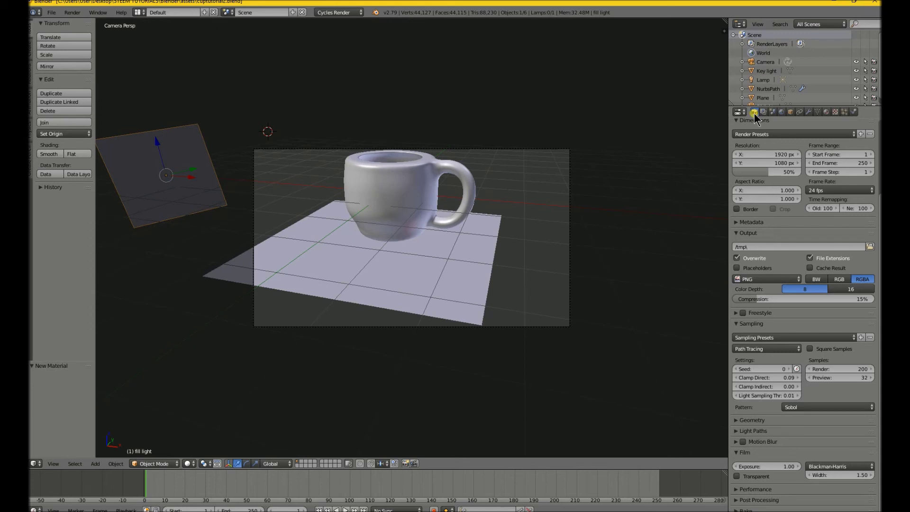
pyautogui.click(61, 464)
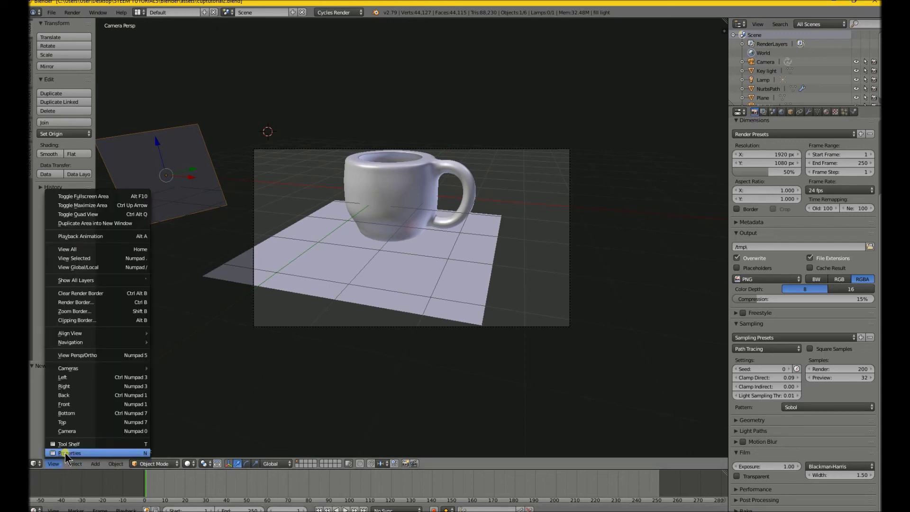
pyautogui.click(65, 453)
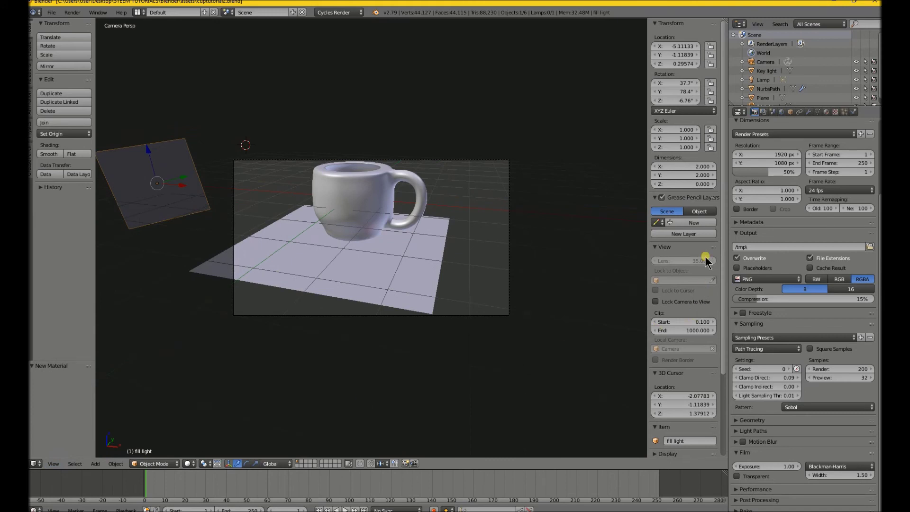
pyautogui.click(679, 302)
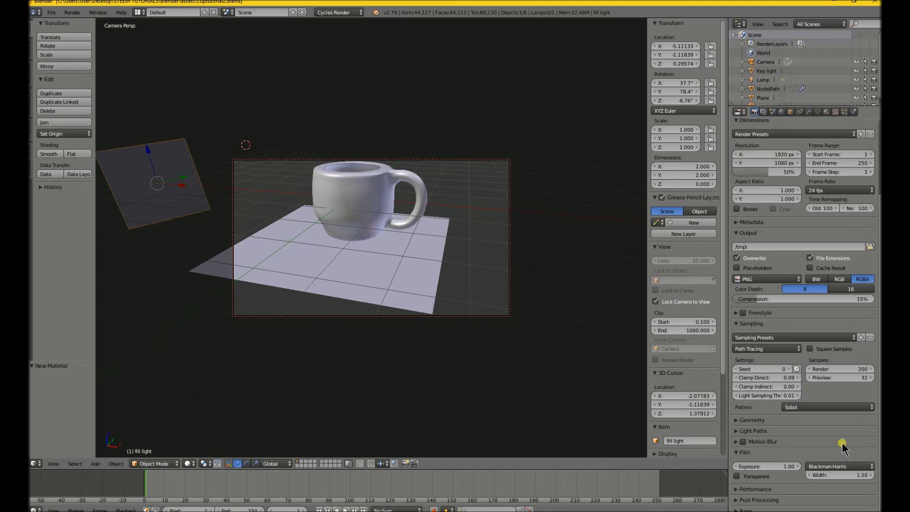
pyautogui.scroll(4, 762, 440)
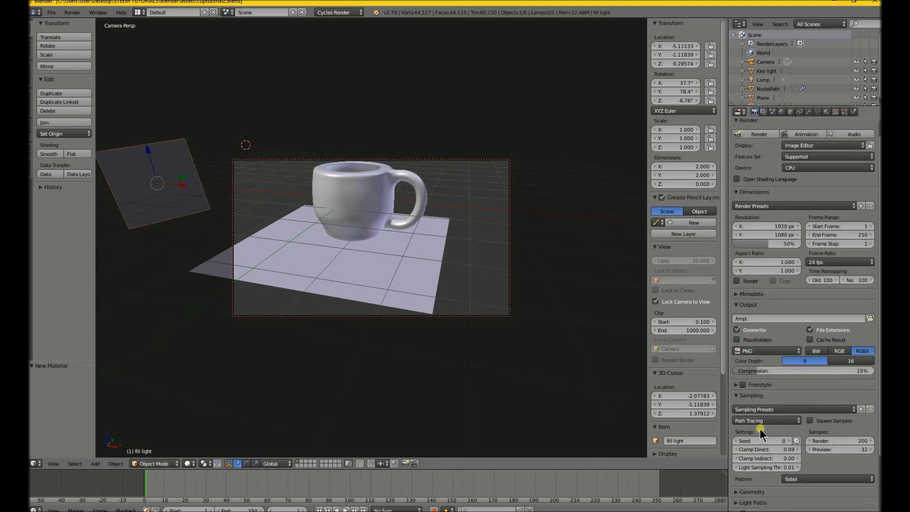
pyautogui.scroll(-4, 760, 432)
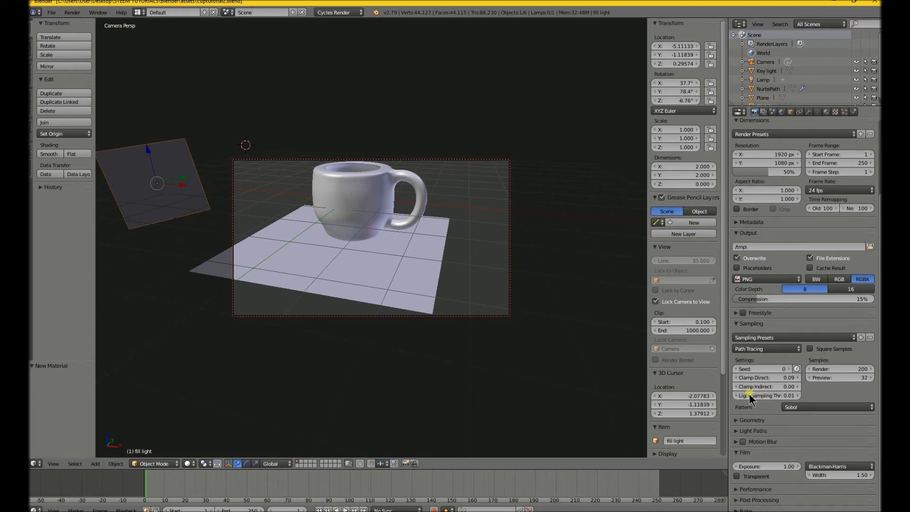
# - Set the render samples to 20 and render the mug scene
pyautogui.click(869, 370)
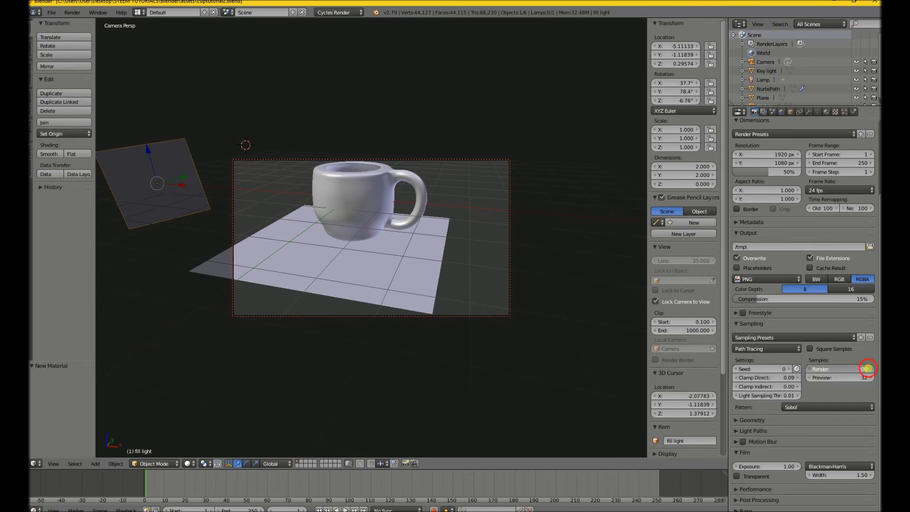
pyautogui.click(854, 369)
pyautogui.press('Return')
pyautogui.scroll(5, 744, 209)
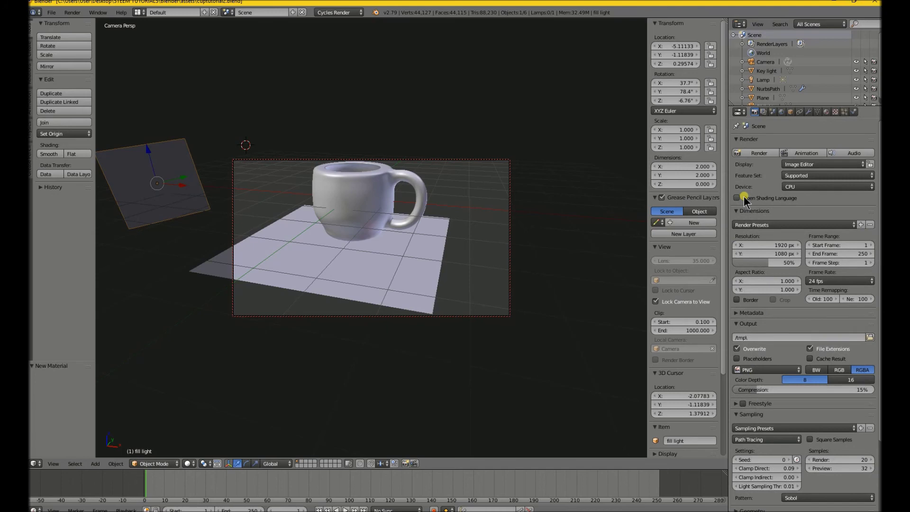
pyautogui.click(756, 152)
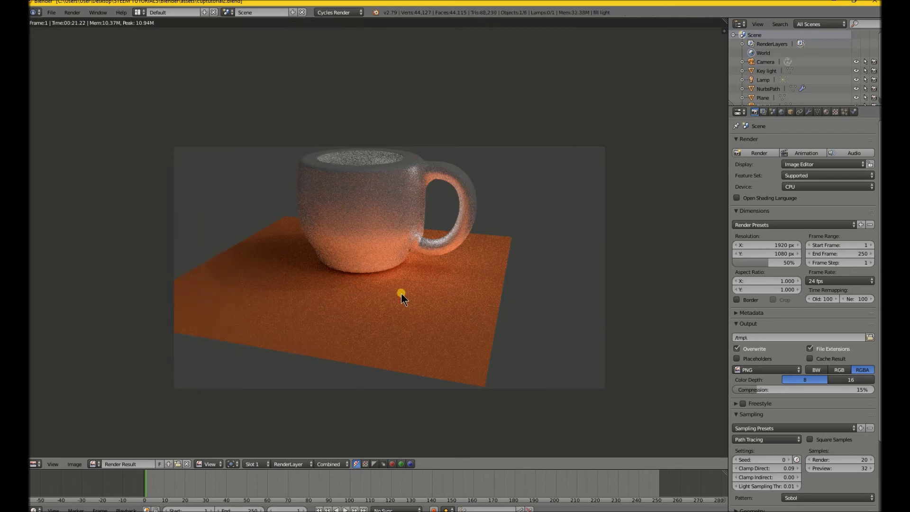
# - Examine the lighting and noise in the rendered mug image, and review the output file format and sampling settings
pyautogui.moveTo(363, 265); pyautogui.dragTo(402, 246, button='middle')
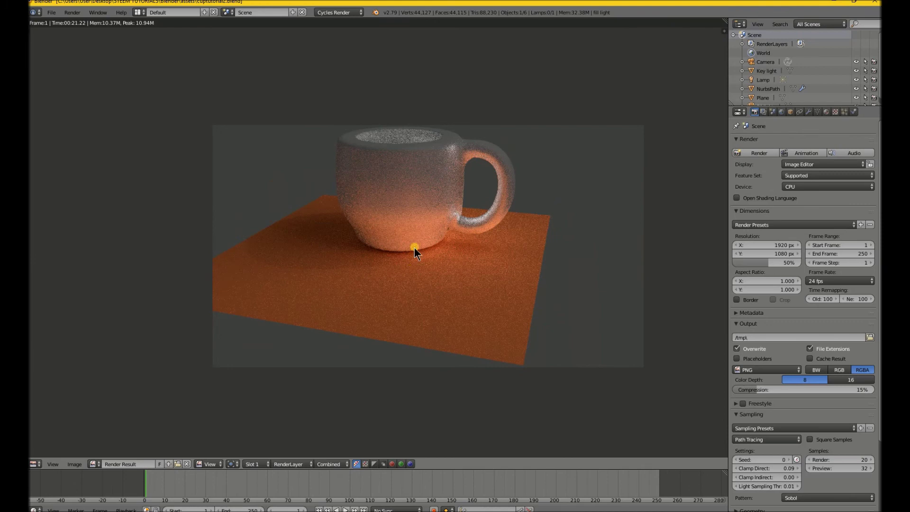
pyautogui.moveTo(430, 200); pyautogui.dragTo(434, 229, button='middle')
pyautogui.scroll(-1, 372, 214)
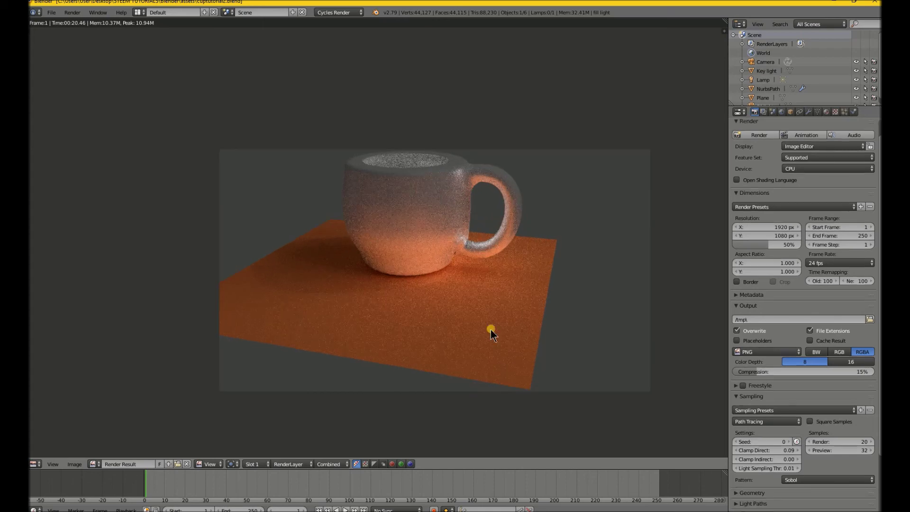
pyautogui.scroll(1, 492, 314)
pyautogui.scroll(-3, 491, 314)
pyautogui.scroll(1, 492, 314)
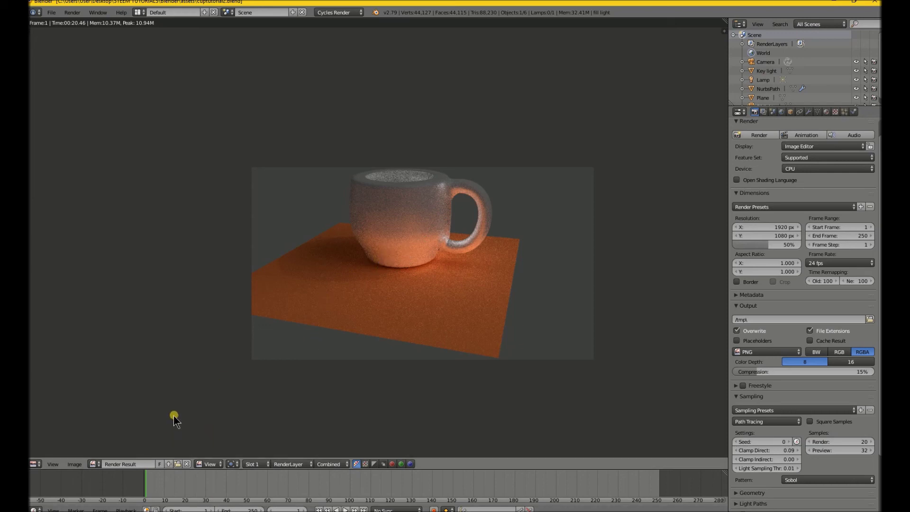
pyautogui.scroll(-2, 173, 415)
pyautogui.scroll(3, 173, 415)
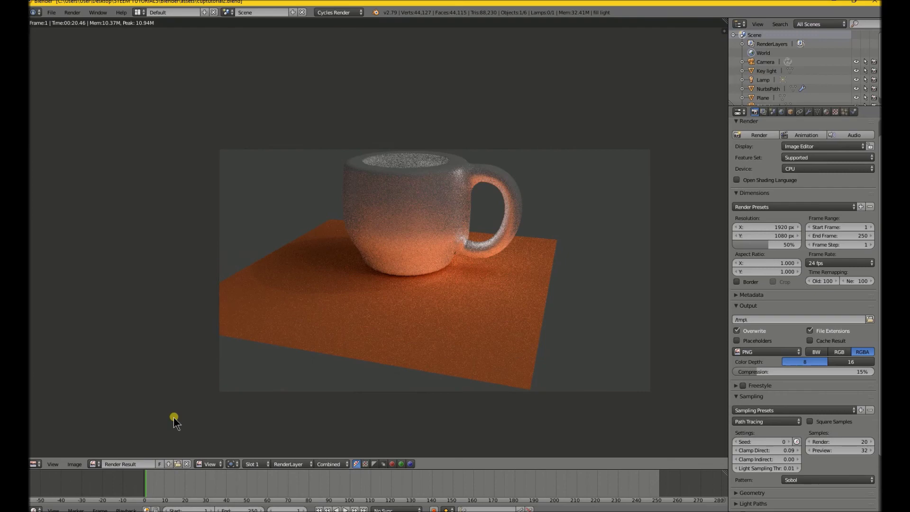
pyautogui.scroll(2, 174, 417)
pyautogui.scroll(-2, 173, 417)
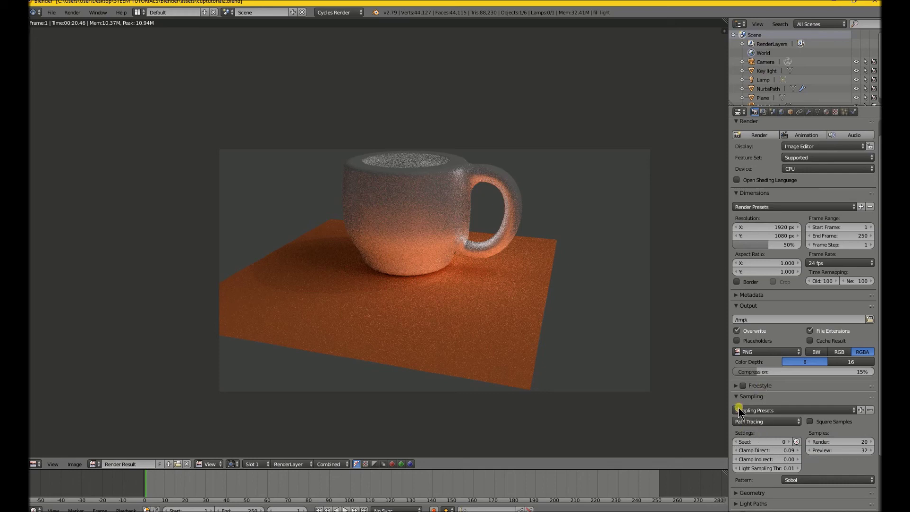
pyautogui.click(798, 353)
pyautogui.scroll(-4, 746, 383)
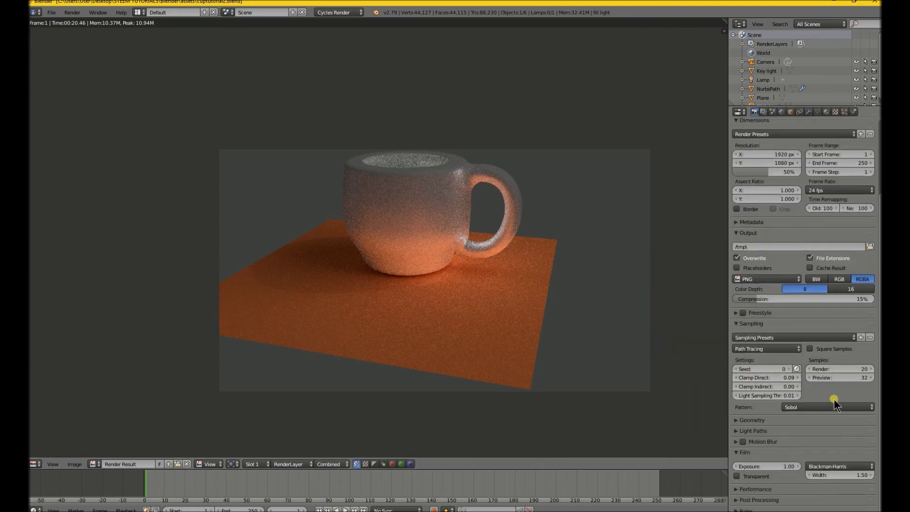
pyautogui.scroll(3, 828, 480)
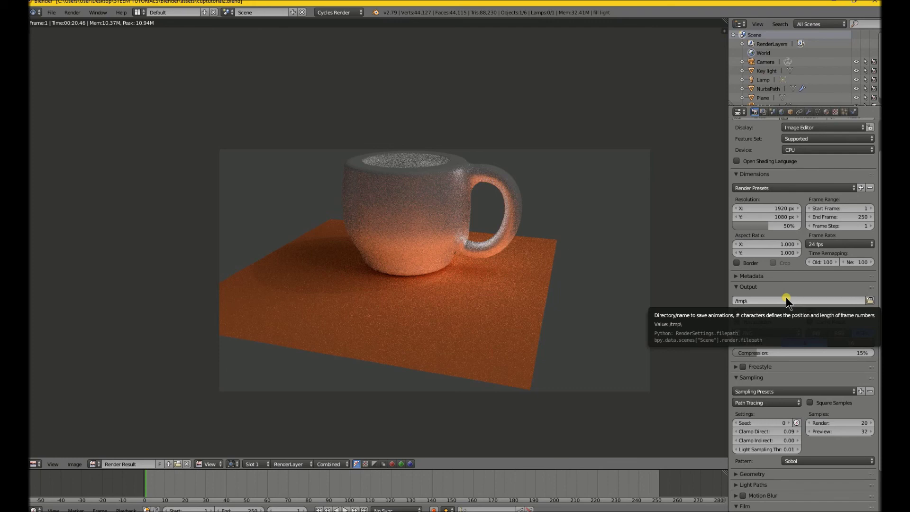
pyautogui.click(74, 465)
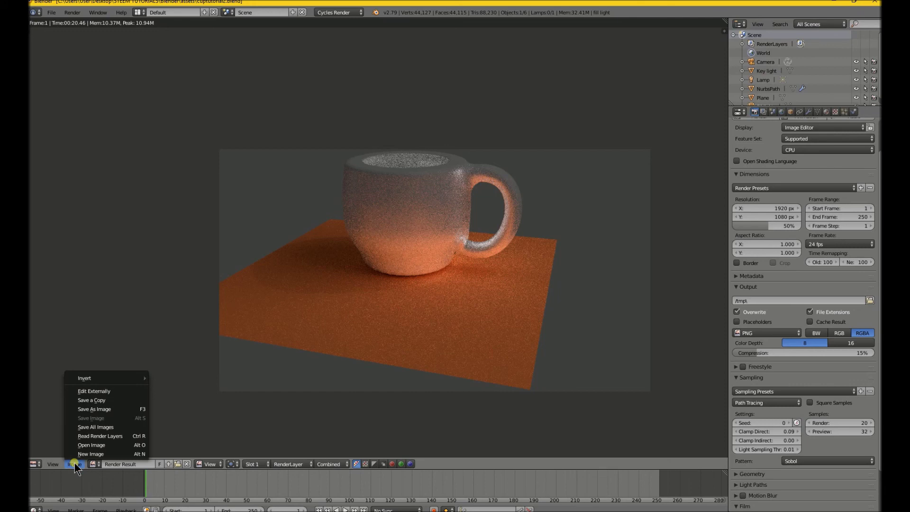
pyautogui.click(101, 409)
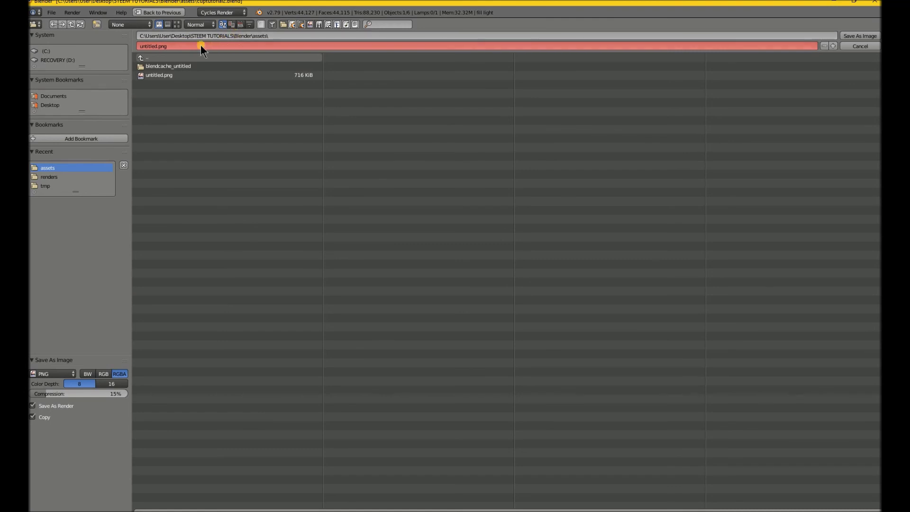
pyautogui.click(152, 46)
pyautogui.click(155, 46)
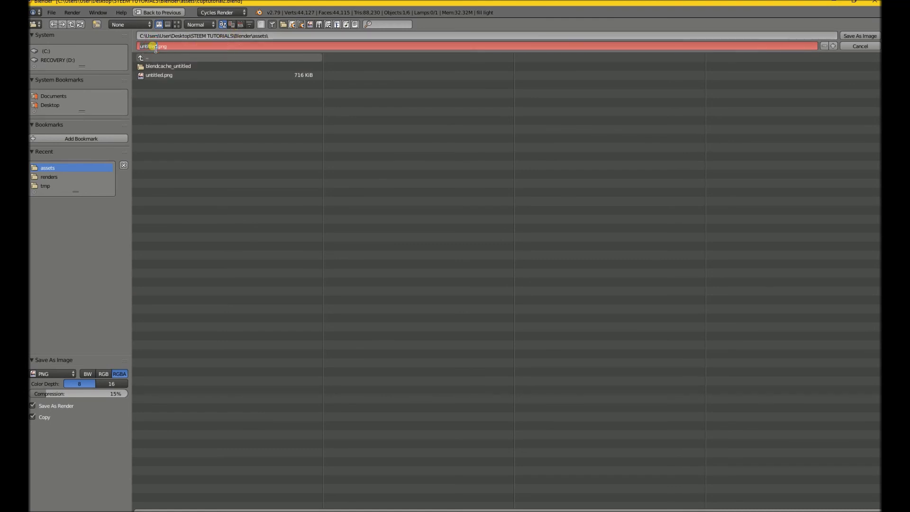
pyautogui.press('Return')
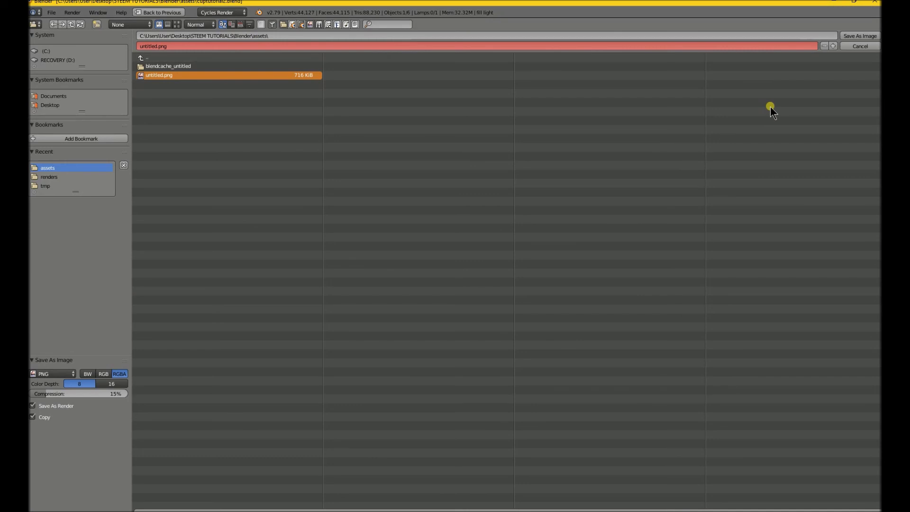
pyautogui.click(862, 47)
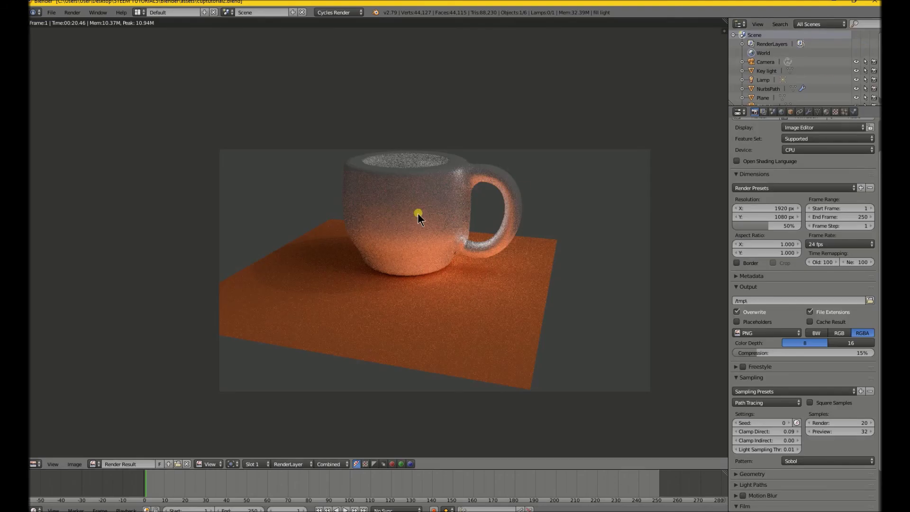
# - Return from the render result to the 3D view and unlock the camera from the view
pyautogui.moveTo(381, 226); pyautogui.dragTo(388, 241, button='middle')
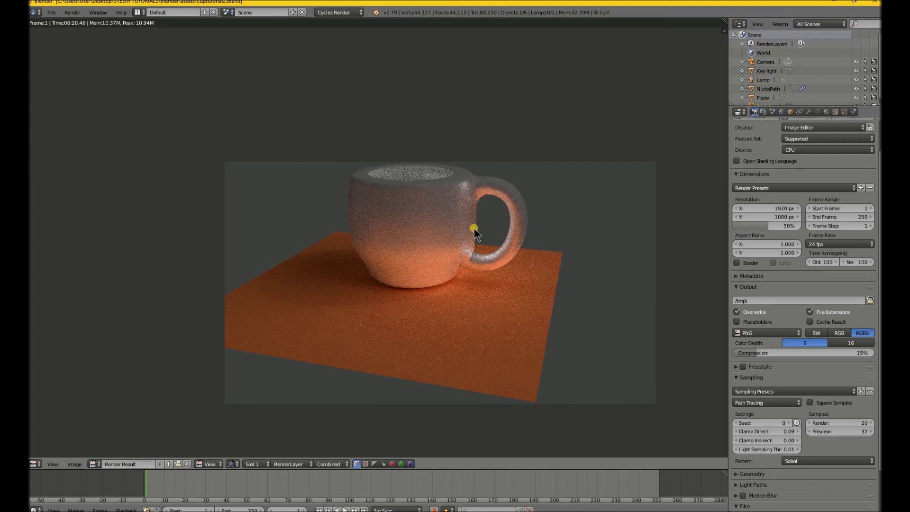
pyautogui.press('Escape')
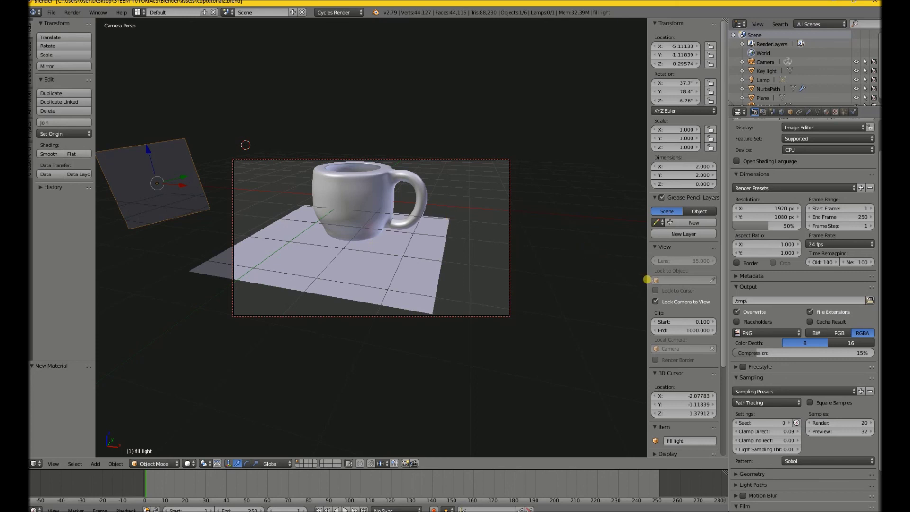
pyautogui.click(654, 302)
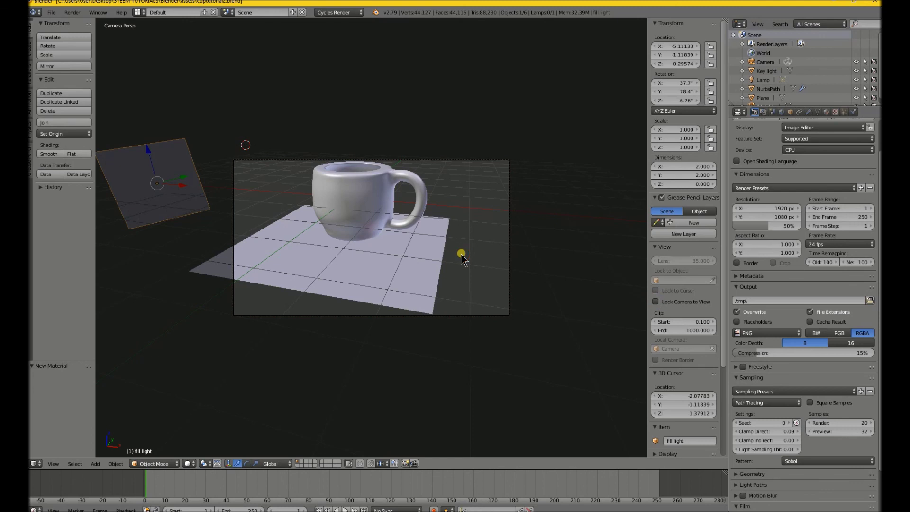
# - Move the fill light about 5.3 units away from the mug in the negative X direction
pyautogui.press('KP_1')
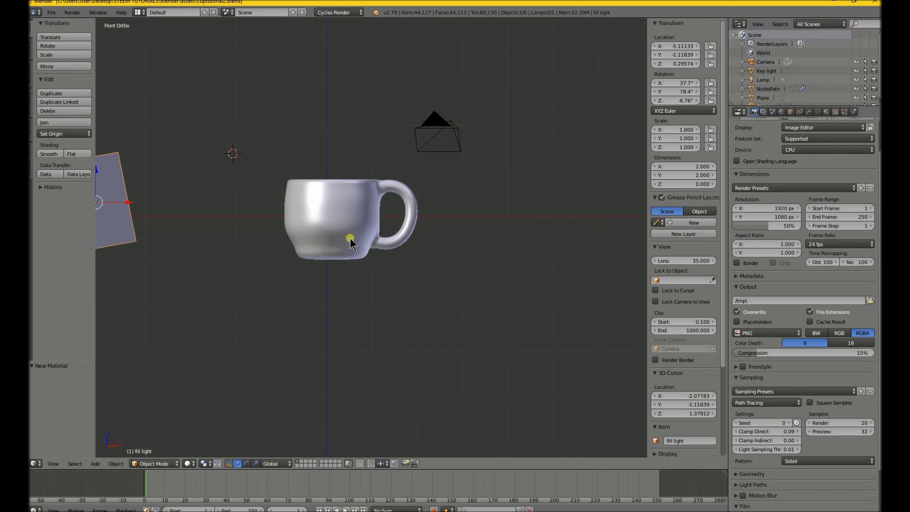
pyautogui.moveTo(250, 210); pyautogui.dragTo(325, 206, button='middle')
pyautogui.moveTo(429, 116); pyautogui.dragTo(483, 112, button='middle')
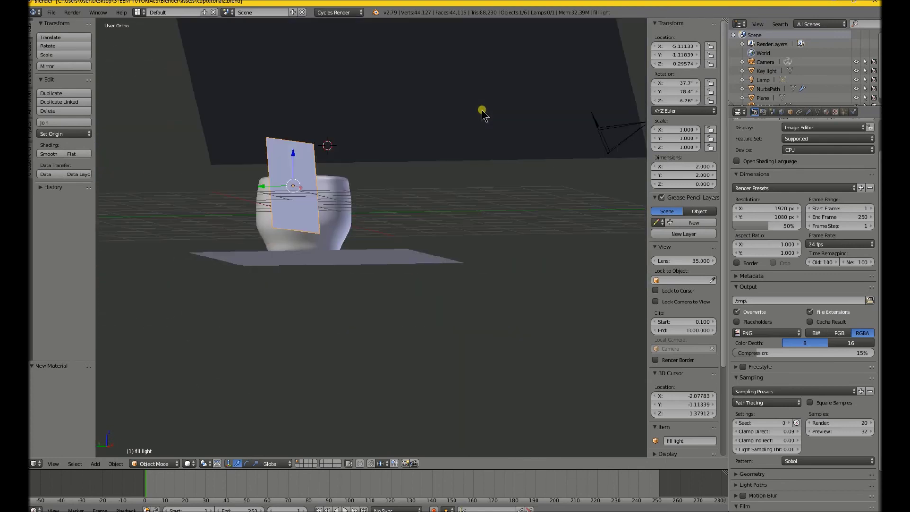
pyautogui.moveTo(294, 186); pyautogui.dragTo(292, 217, button='middle')
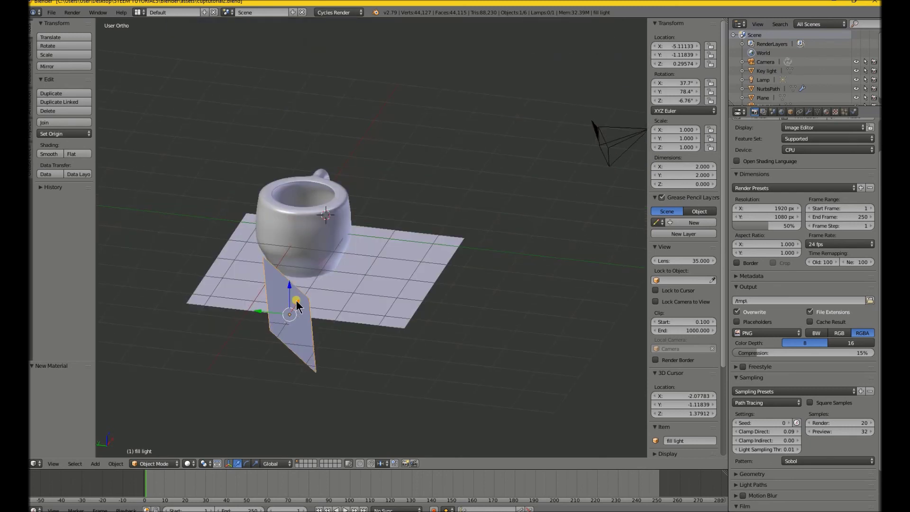
pyautogui.moveTo(282, 311); pyautogui.dragTo(238, 320)
pyautogui.moveTo(316, 221); pyautogui.dragTo(276, 263, button='middle')
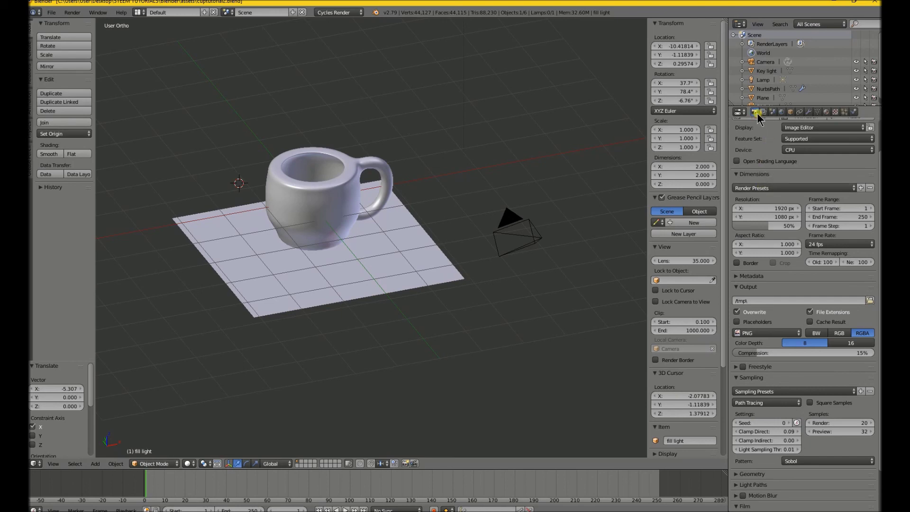
pyautogui.scroll(1, 790, 450)
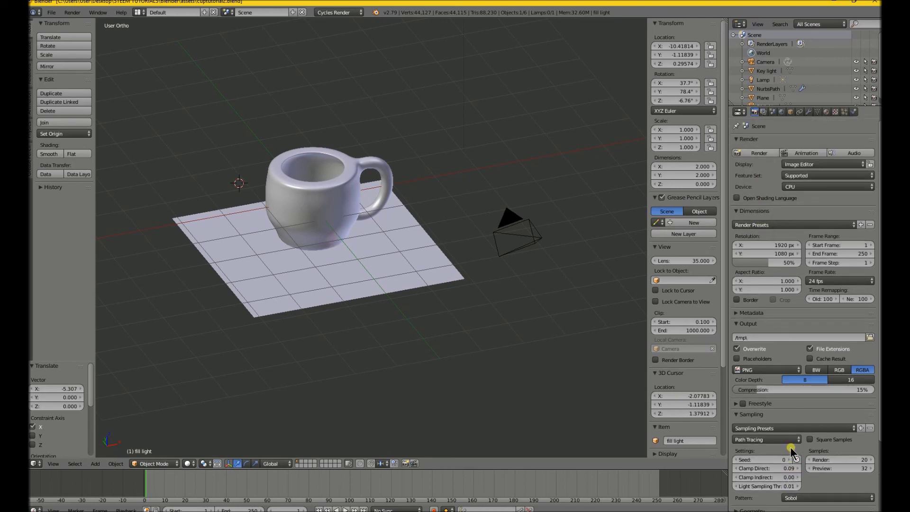
pyautogui.scroll(-4, 786, 425)
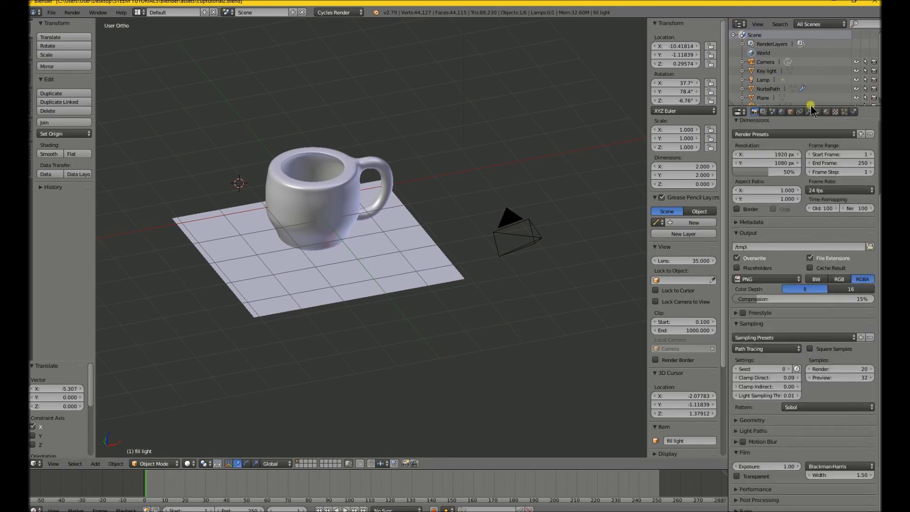